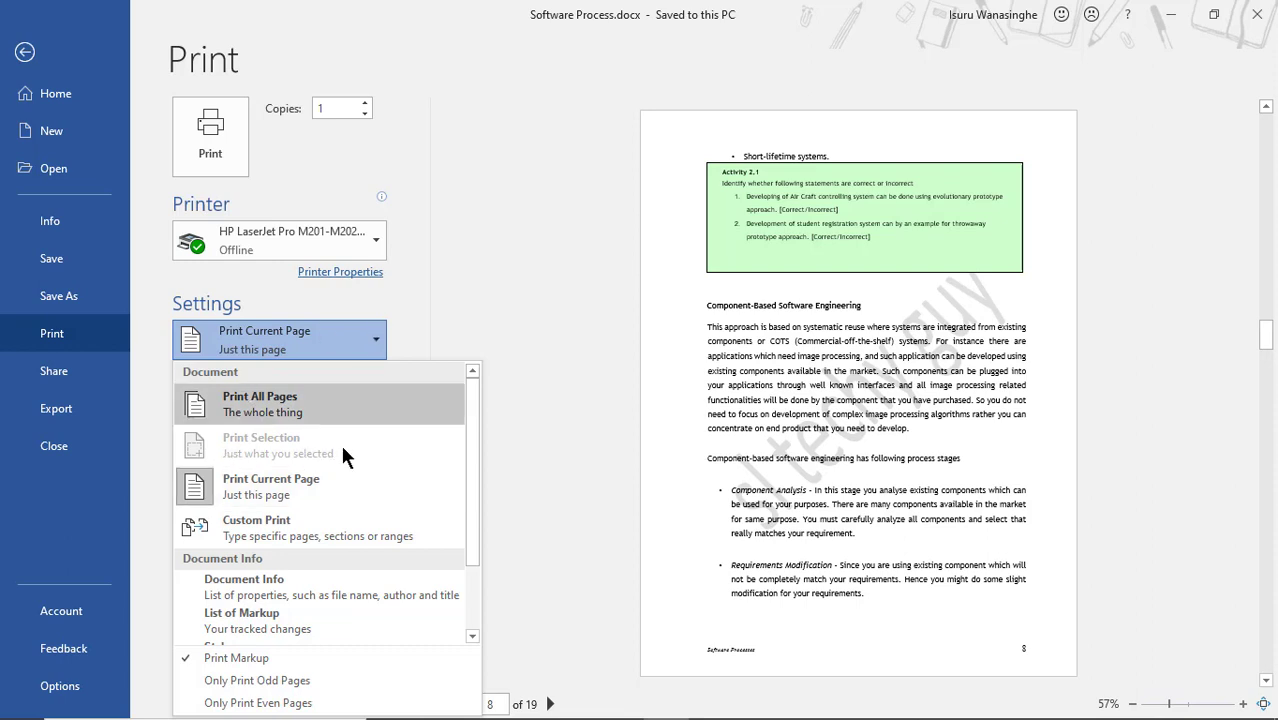
- Return to the document and select the Component-Based Software Engineering text
click(28, 50)
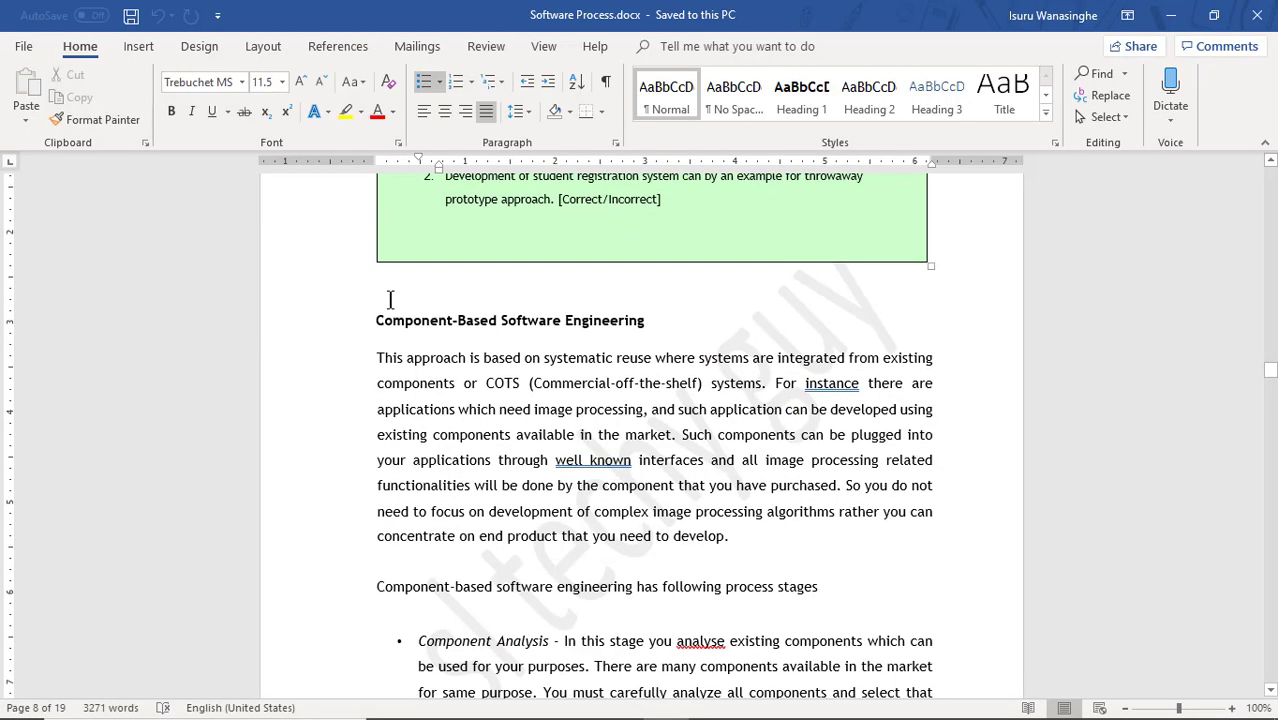
mouse_move(374, 316)
mouse_down()
mouse_move(790, 478)
mouse_move(730, 536)
mouse_up()
click(16, 47)
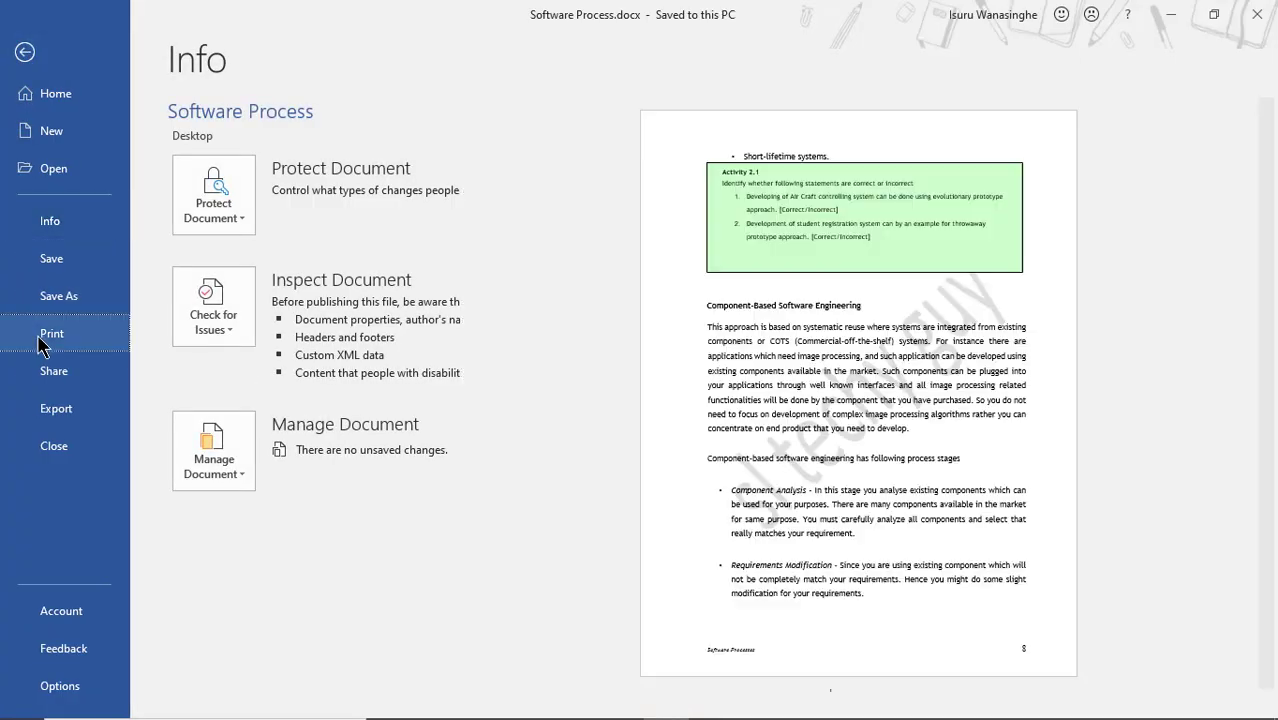
- Go to File > Print and set the print range to Custom Print
click(50, 332)
click(280, 340)
click(294, 449)
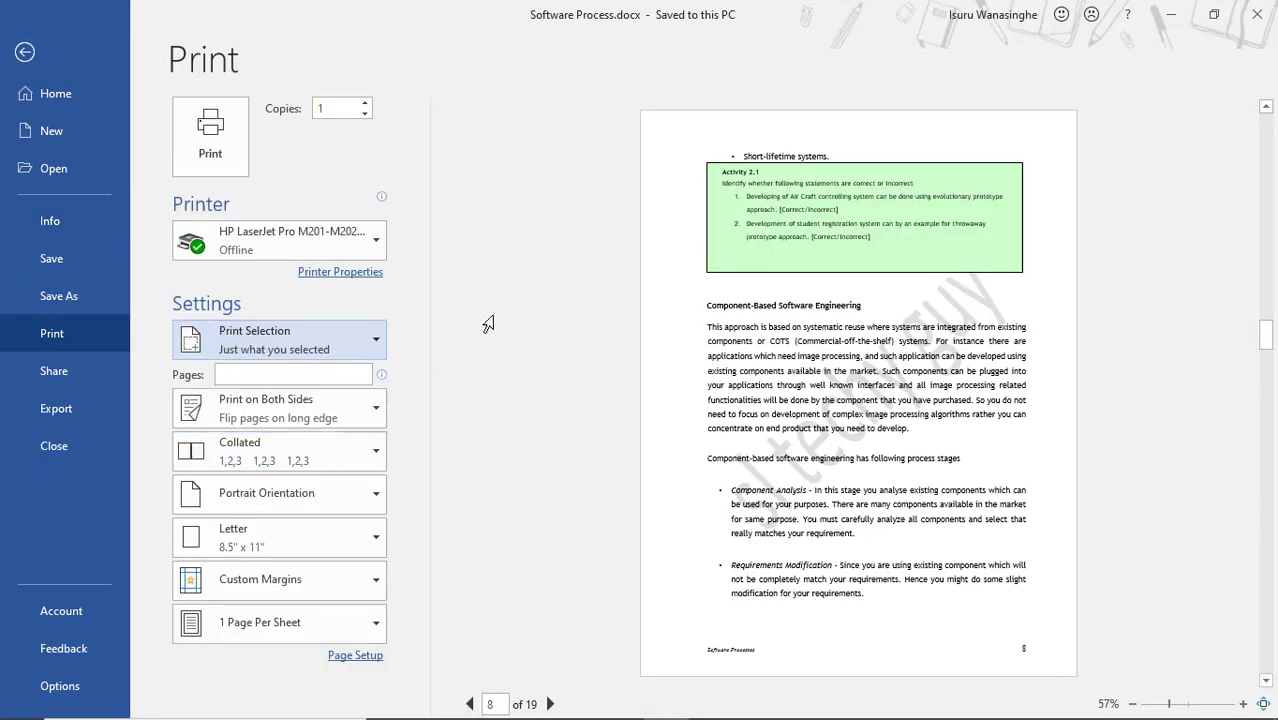
click(365, 334)
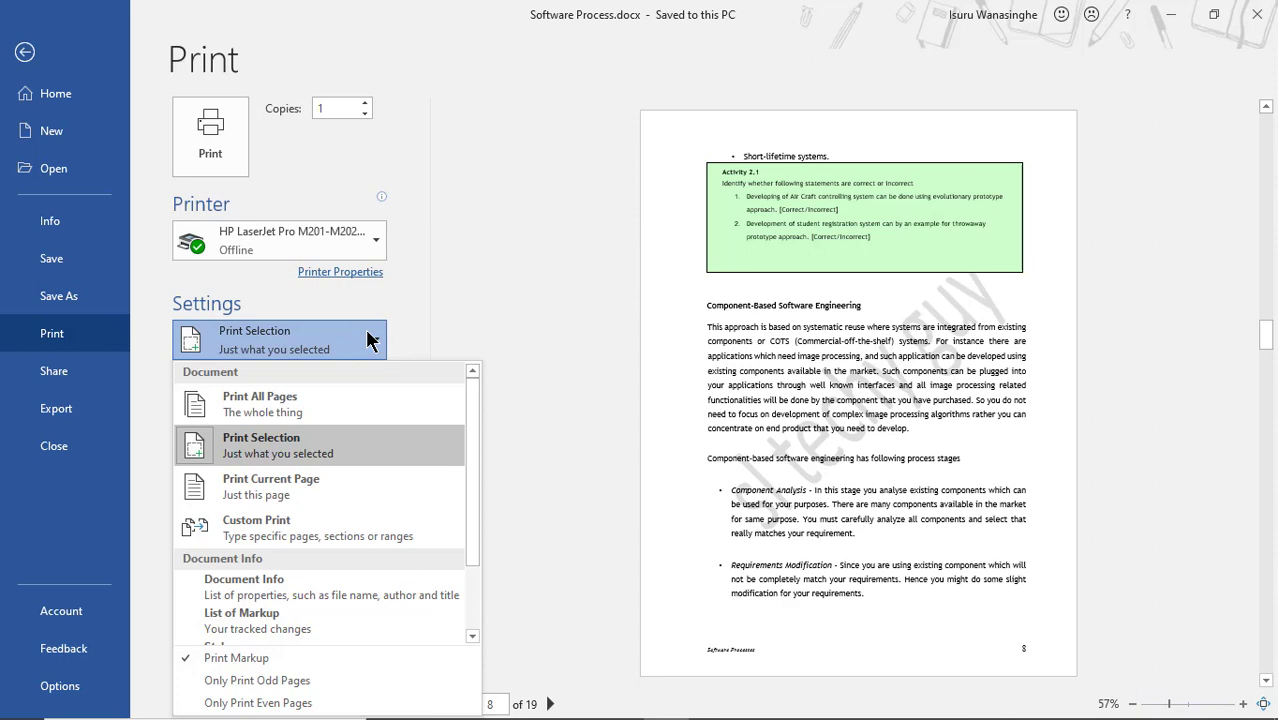
click(257, 522)
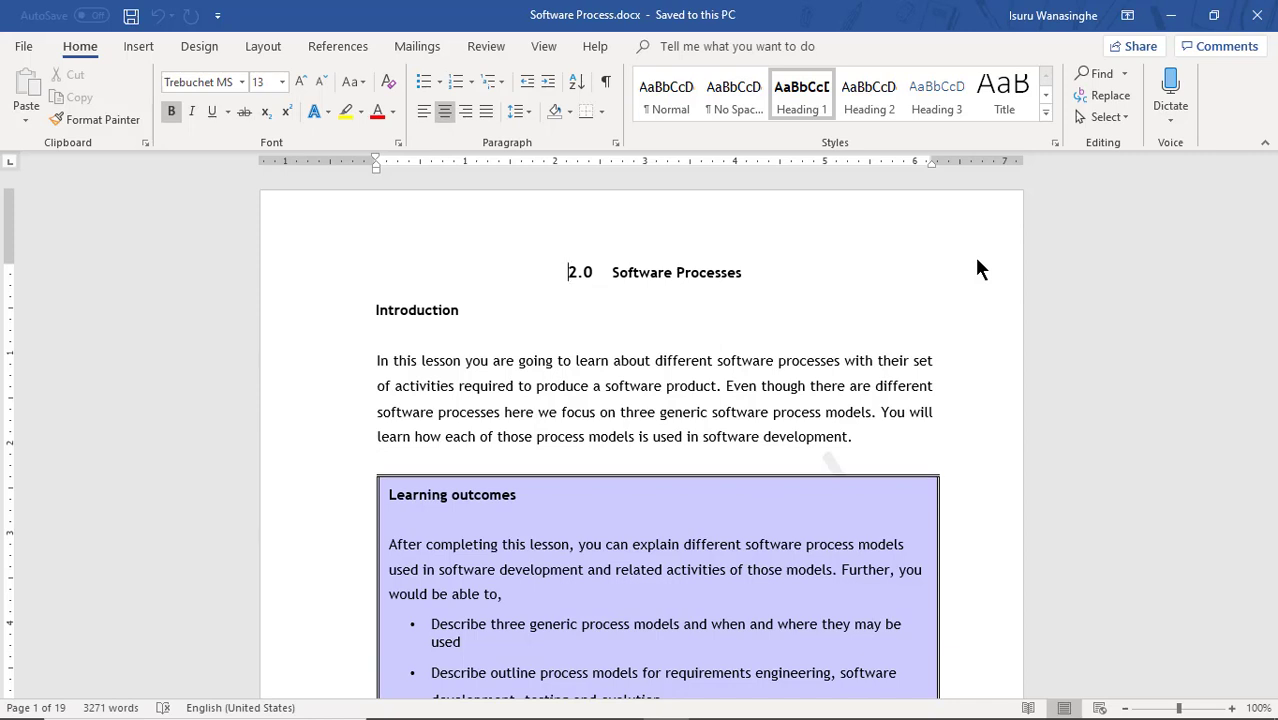
- Try the Ctrl+P and Ctrl+F2 print previews, return each time, then show File Info
click(826, 258)
key(ctrl+p)
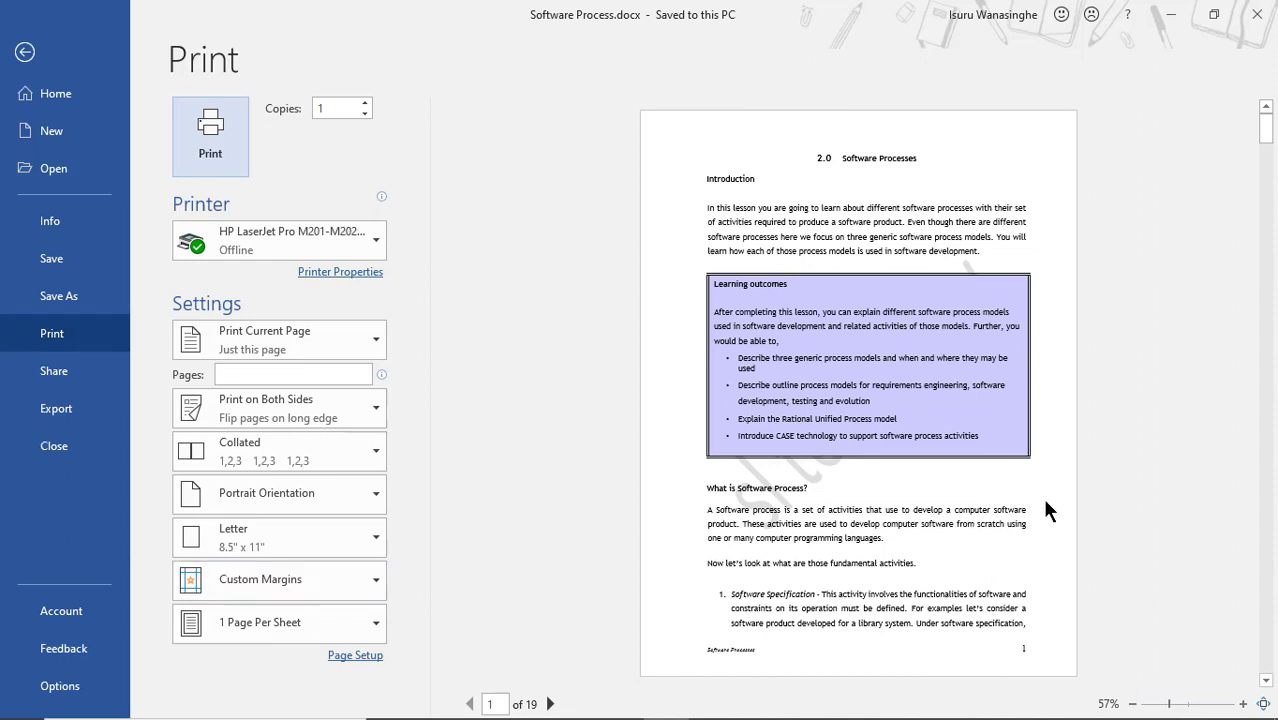
click(25, 52)
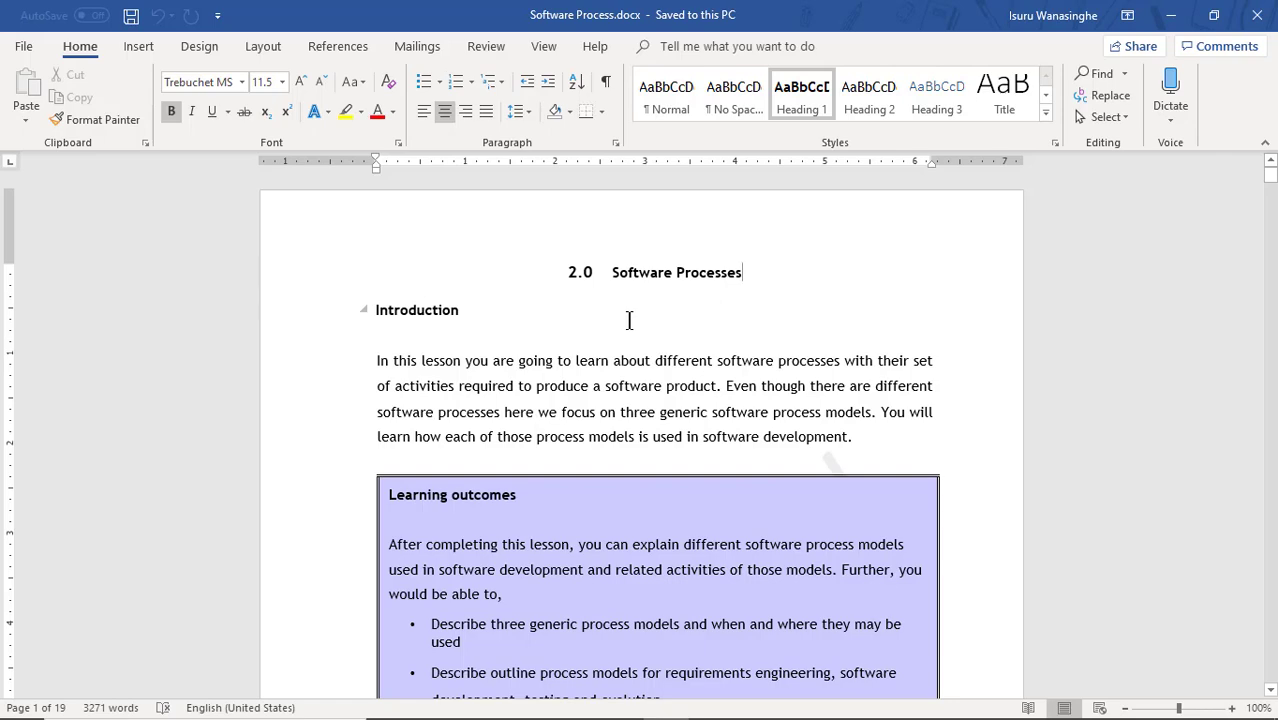
key(ctrl+F2)
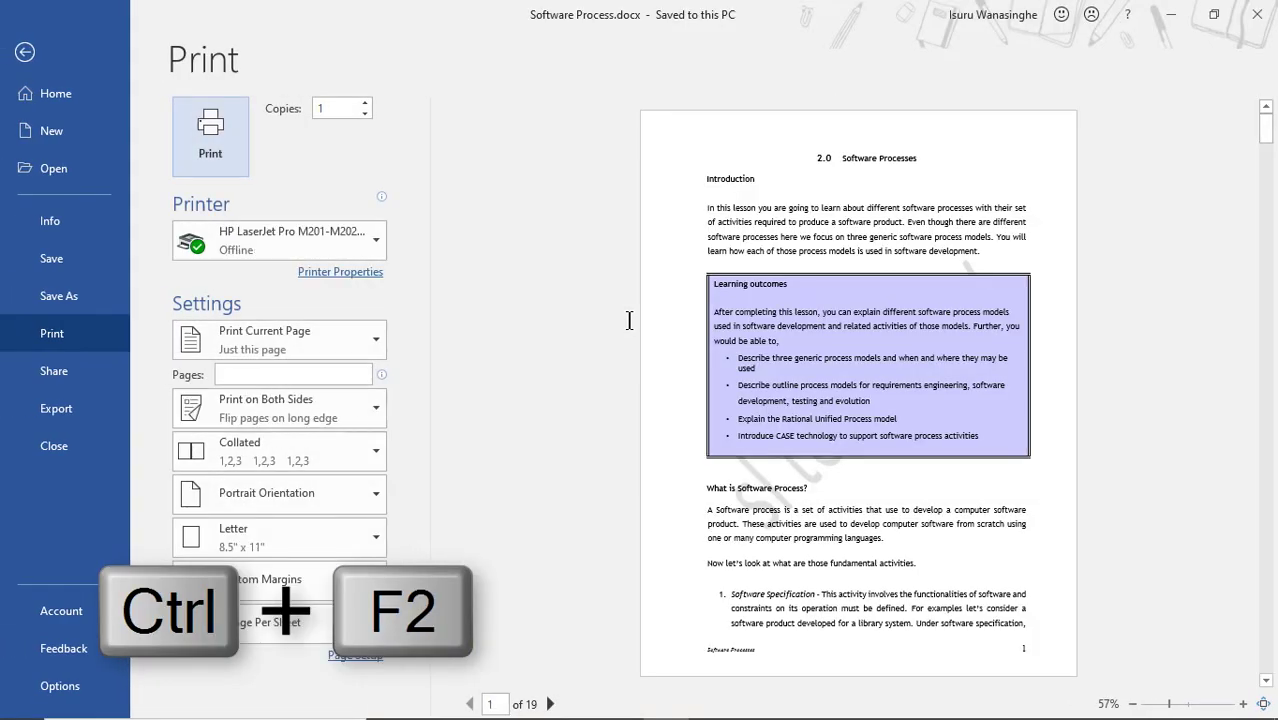
key(Escape)
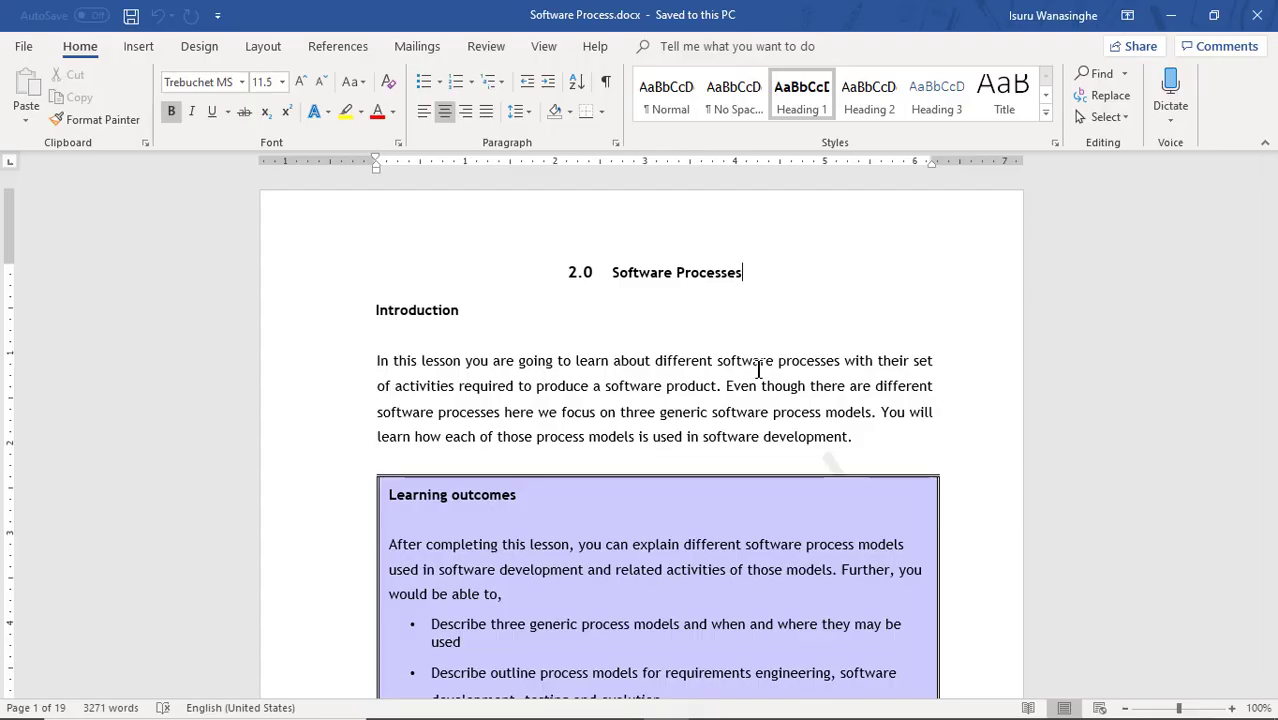
click(26, 47)
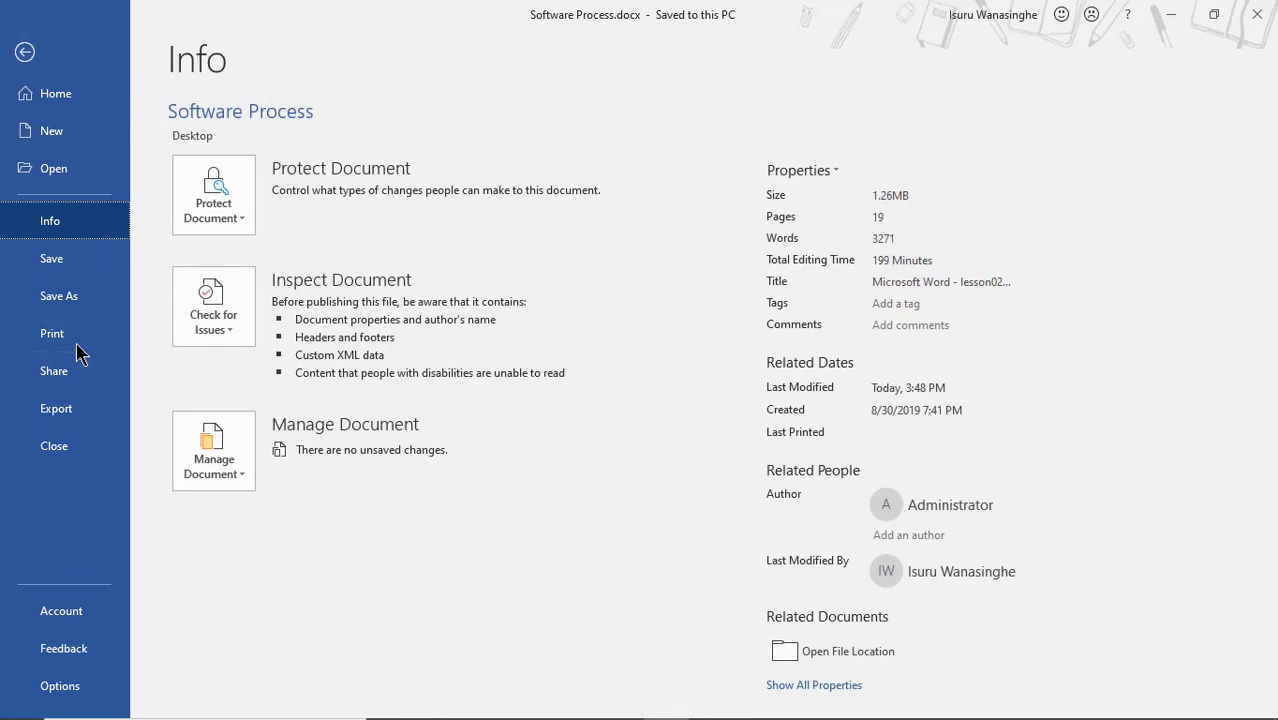
- Show the Print page previewing page 1 of 19 and focus the preview pane
click(68, 344)
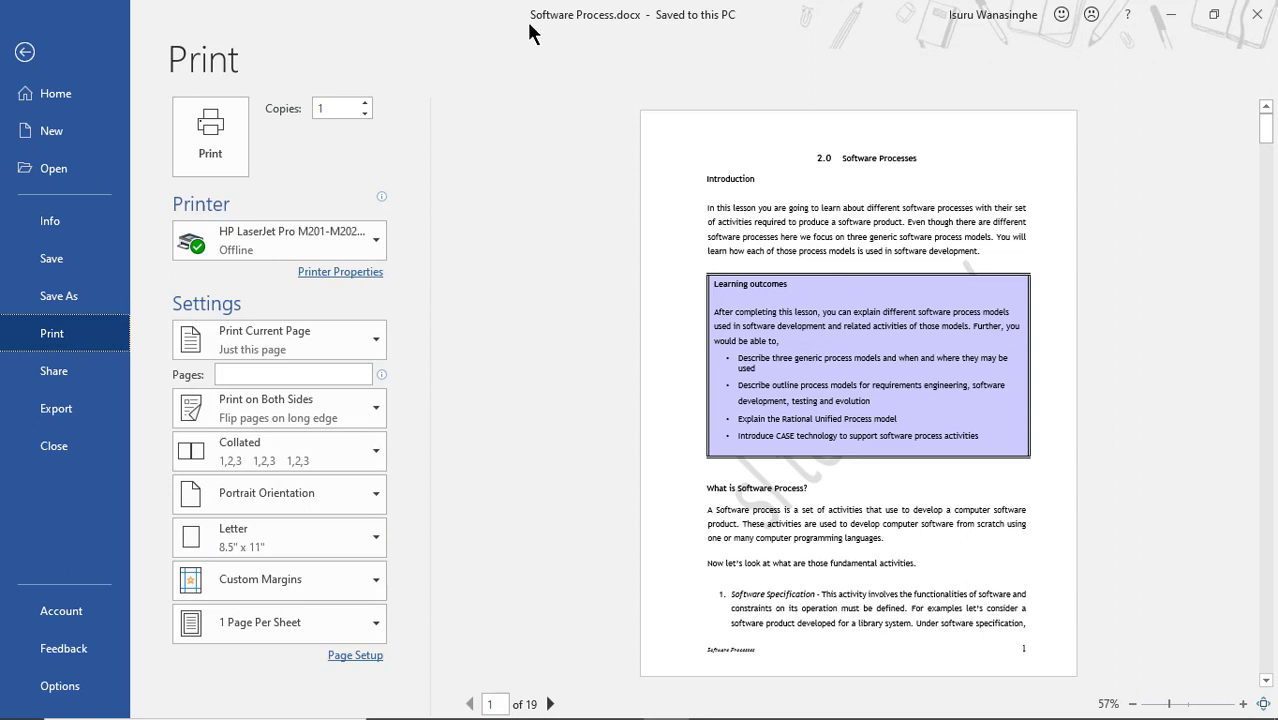
click(510, 632)
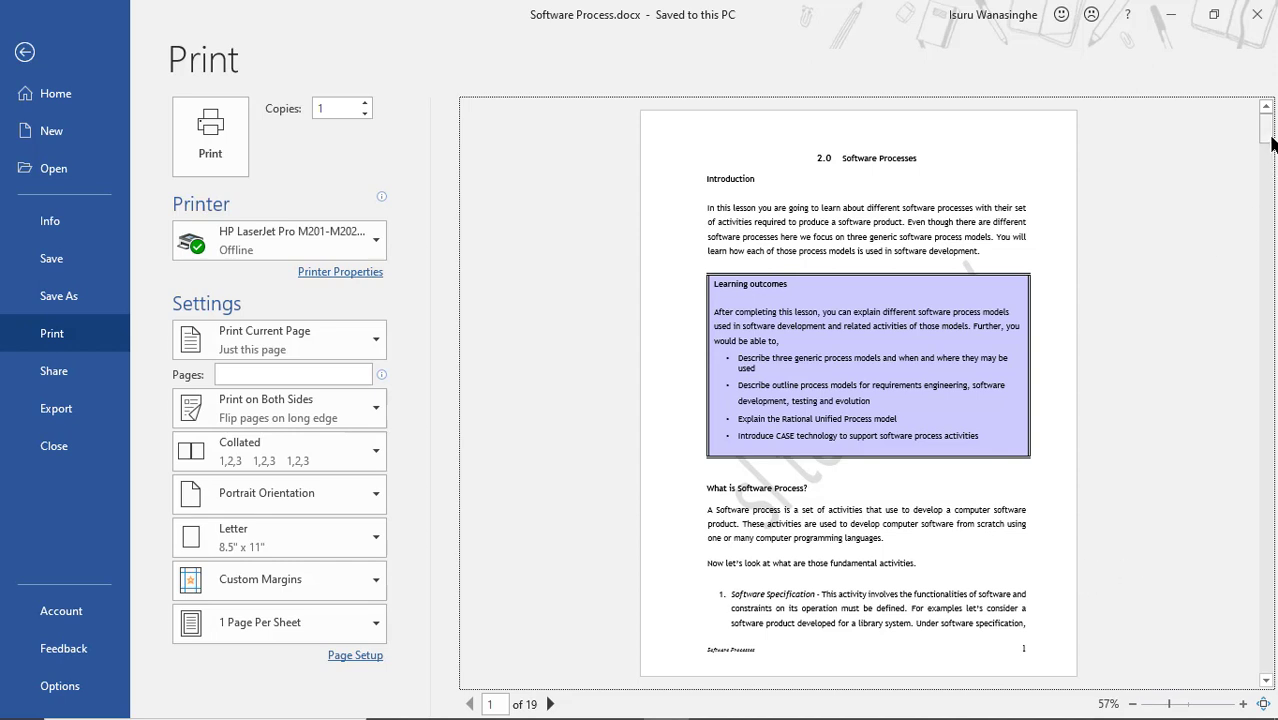
- Page forward through the print preview to page 9, then back to page 8
click(1266, 680)
click(1266, 680)
click(1266, 681)
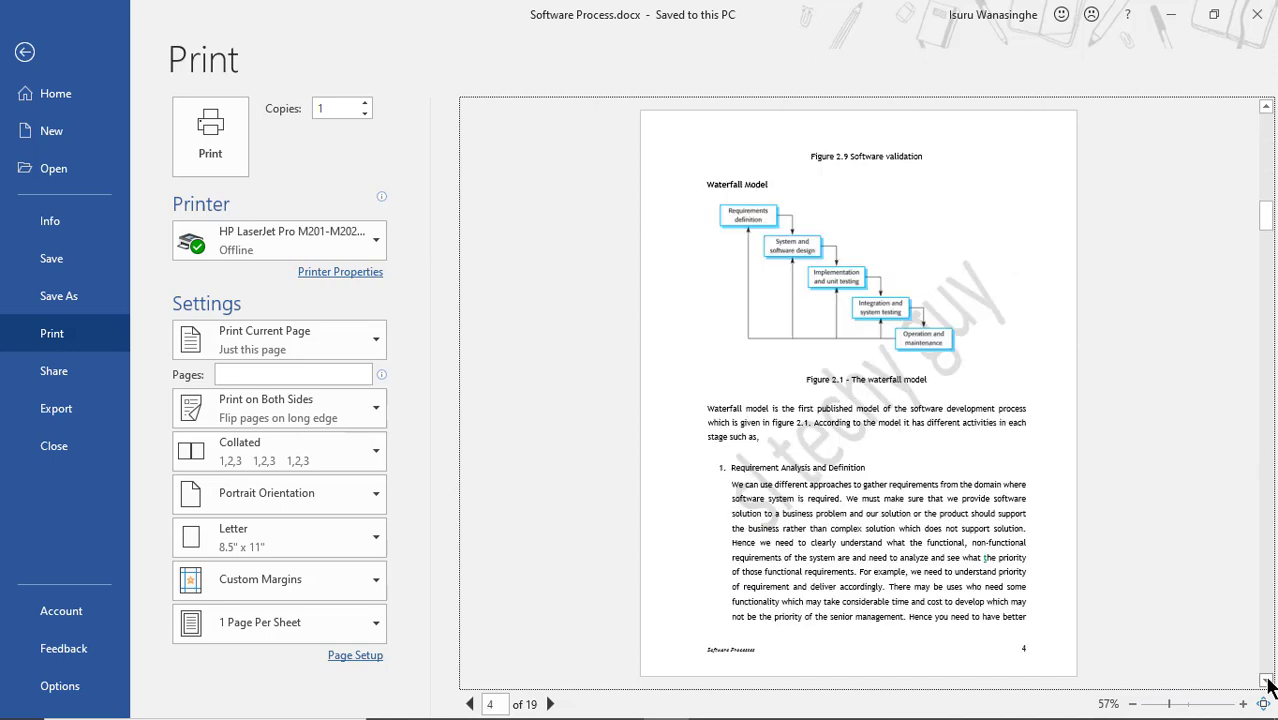
click(1266, 681)
click(1266, 680)
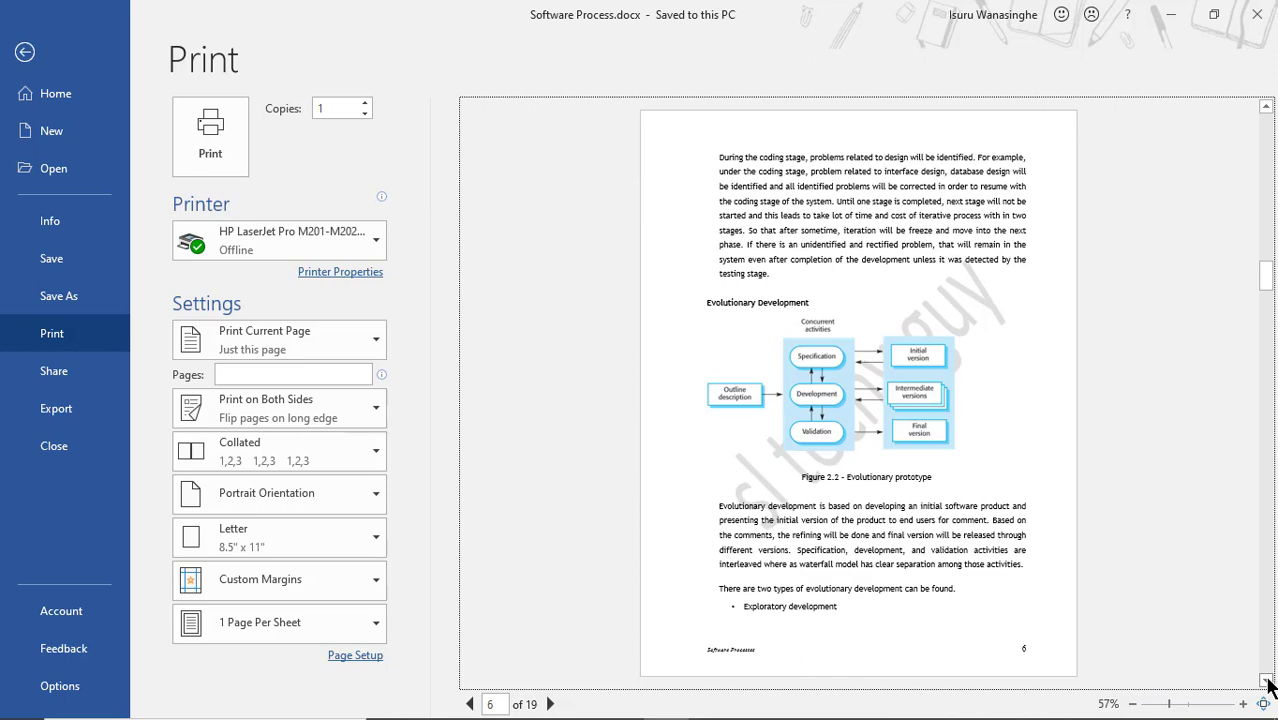
click(1266, 680)
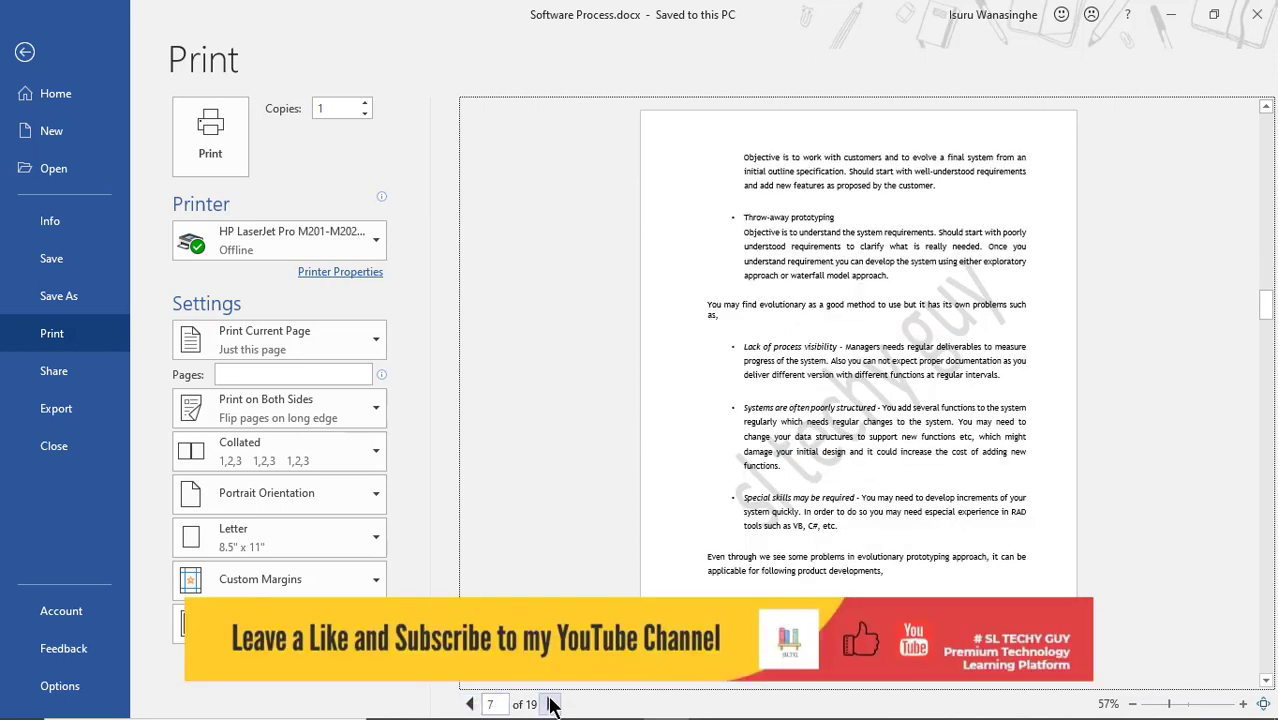
click(550, 704)
click(550, 704)
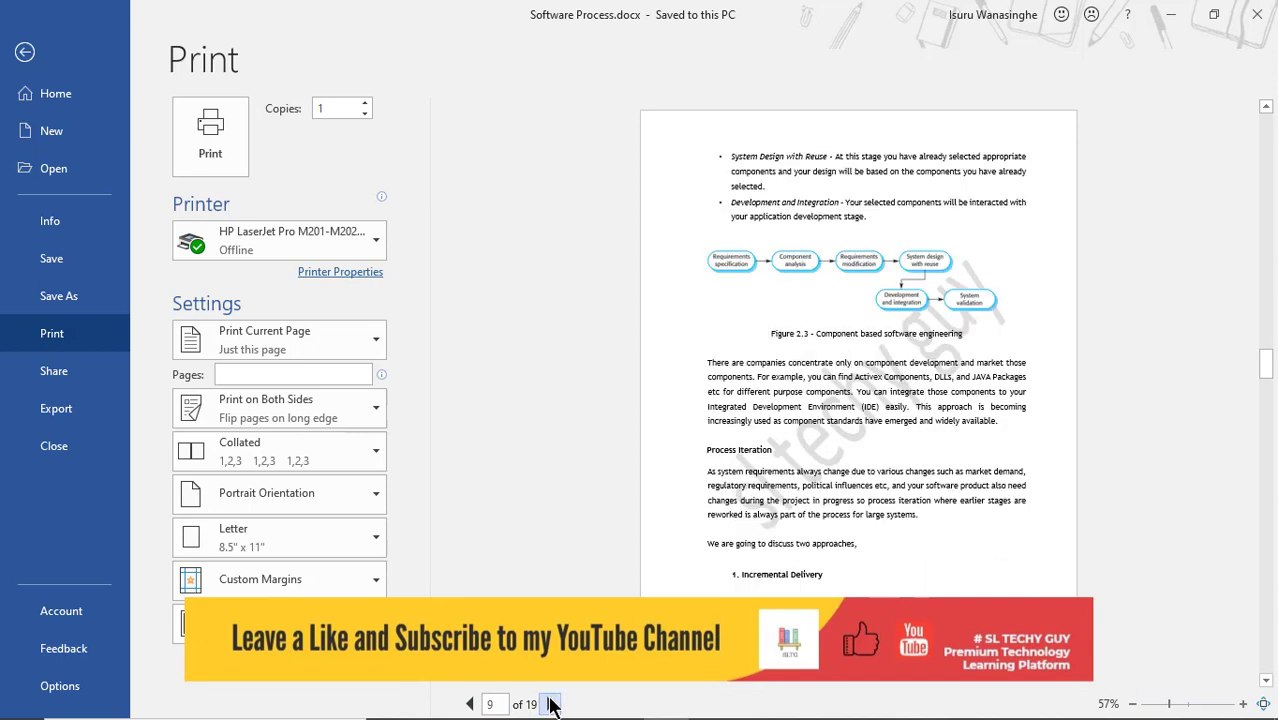
click(469, 704)
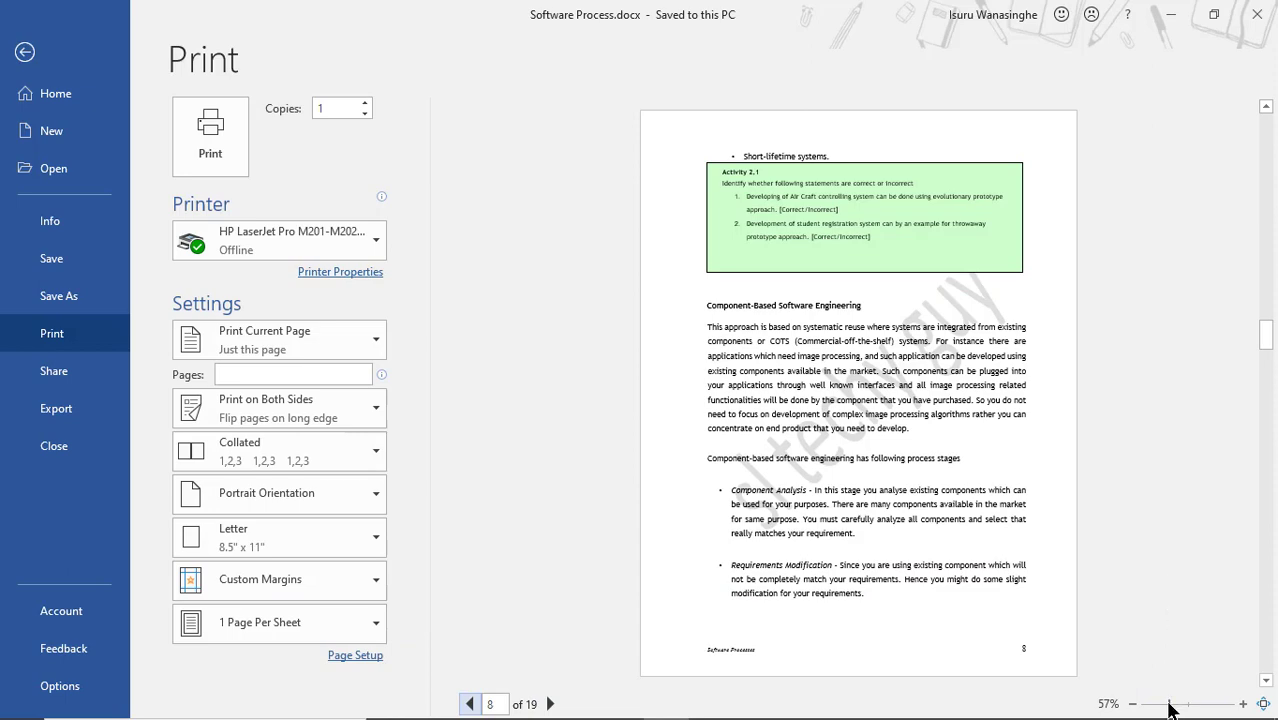
- Zoom the preview to 172%, fit the whole page, then list the print range options
drag(1169, 706, 1189, 708)
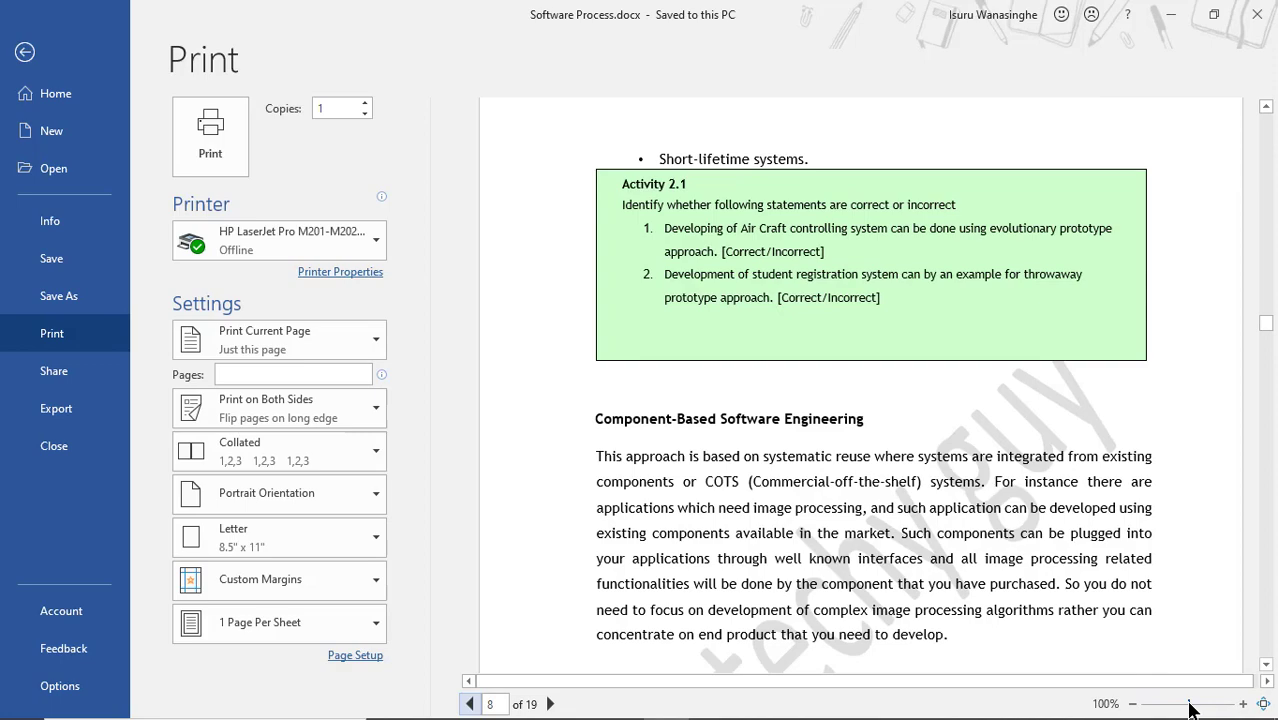
drag(1189, 708, 1197, 708)
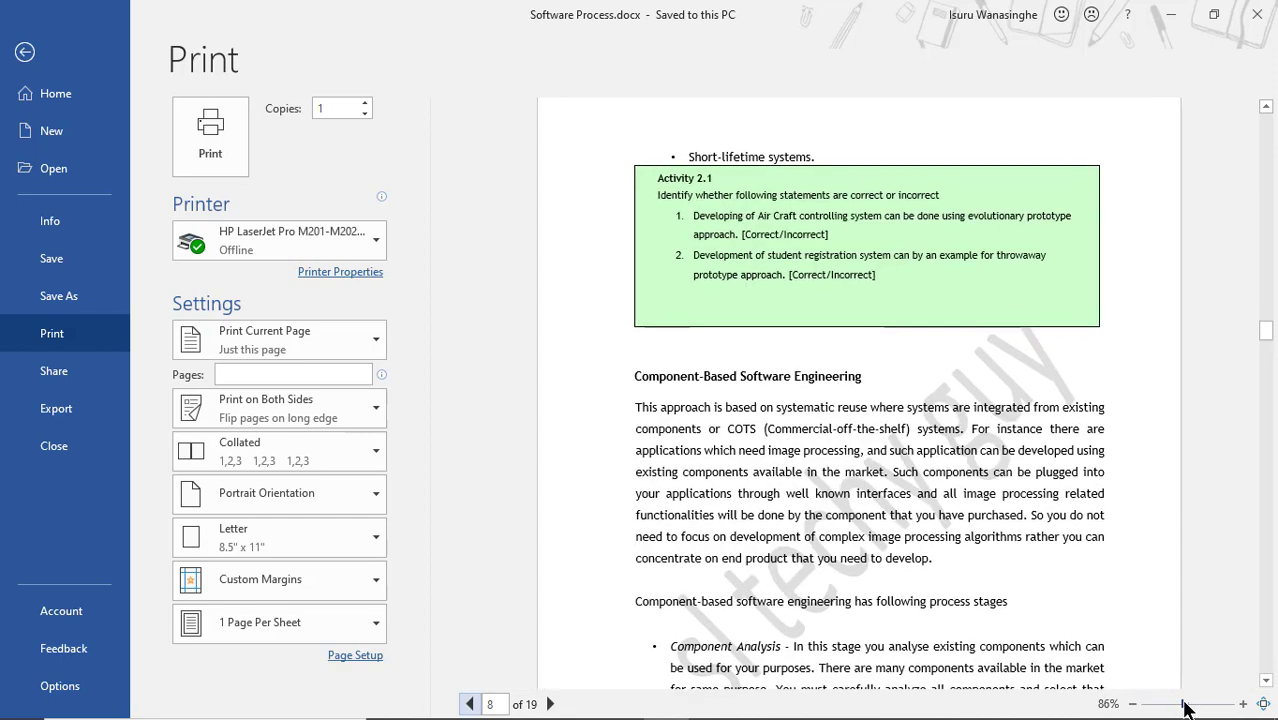
click(1197, 708)
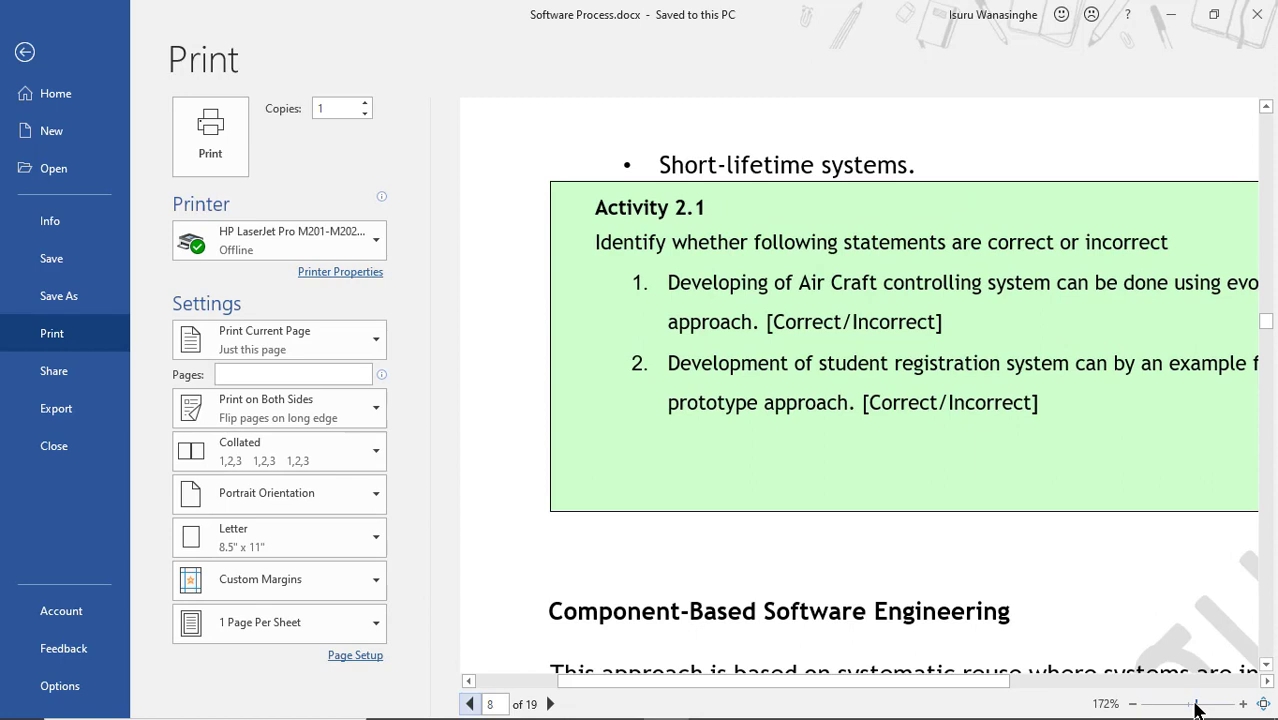
click(1264, 705)
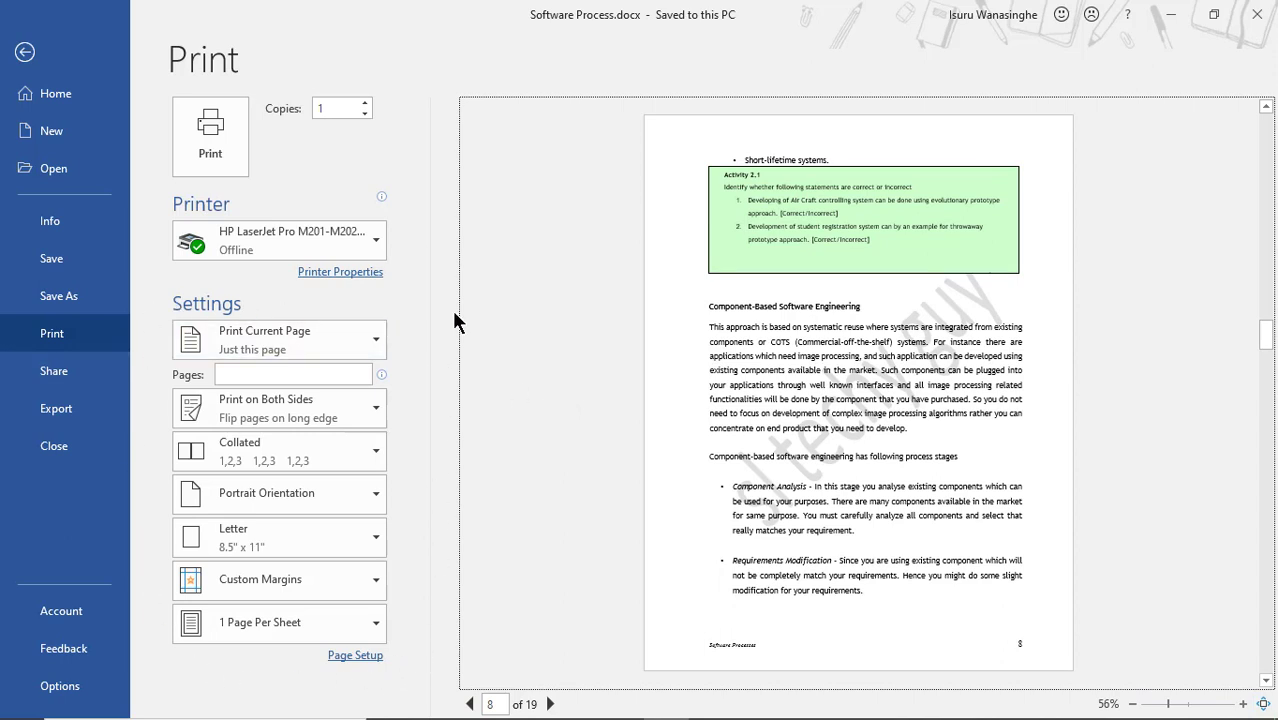
click(378, 343)
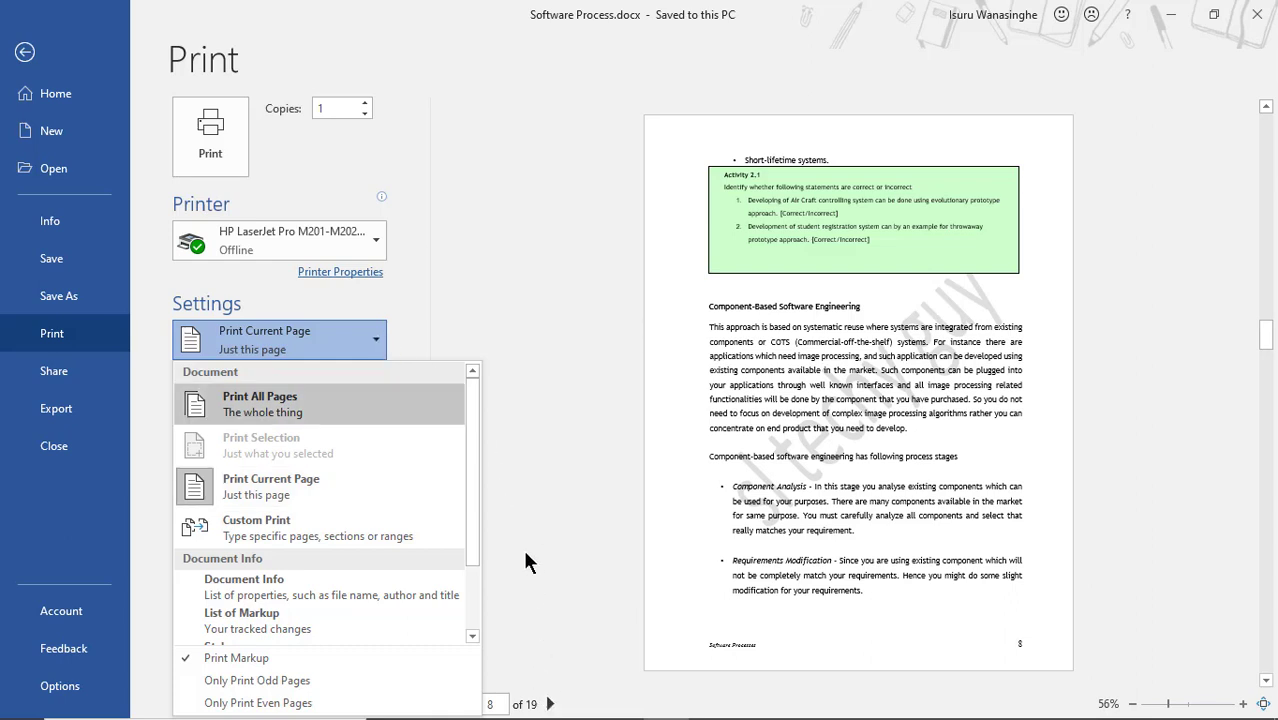
- Switch the print range to Print All Pages, then back to Print Current Page
click(280, 402)
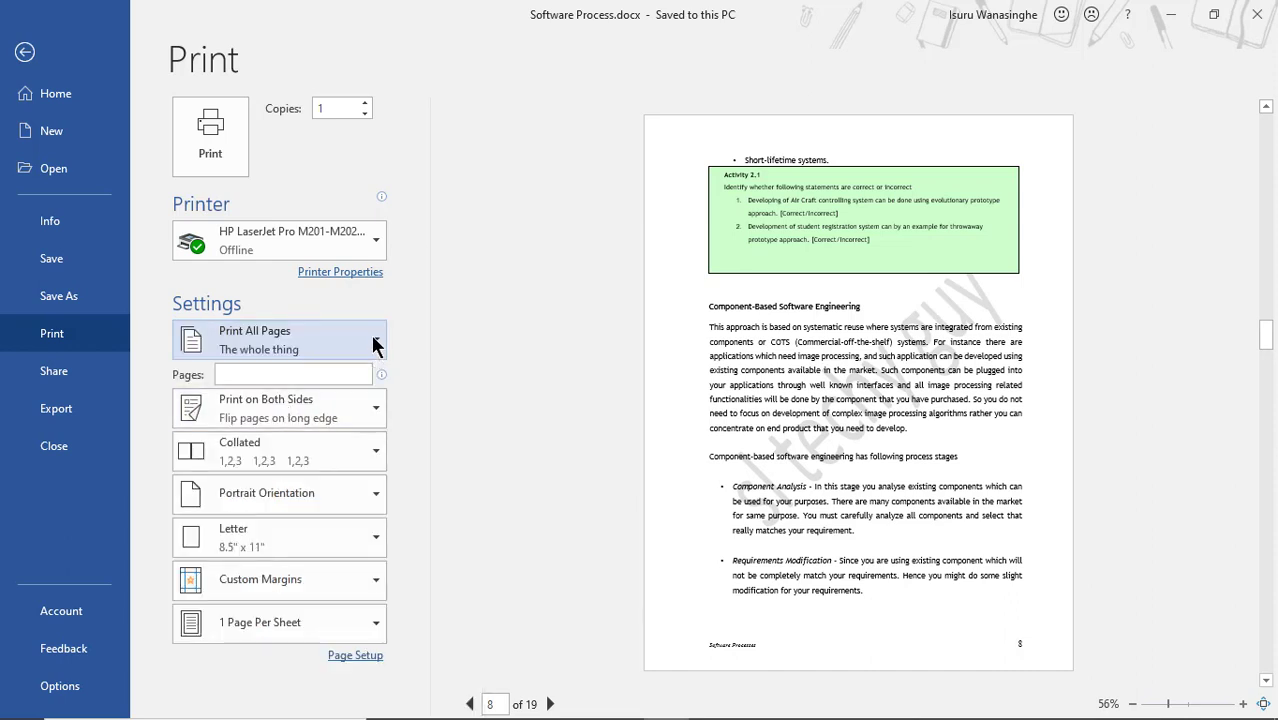
click(372, 340)
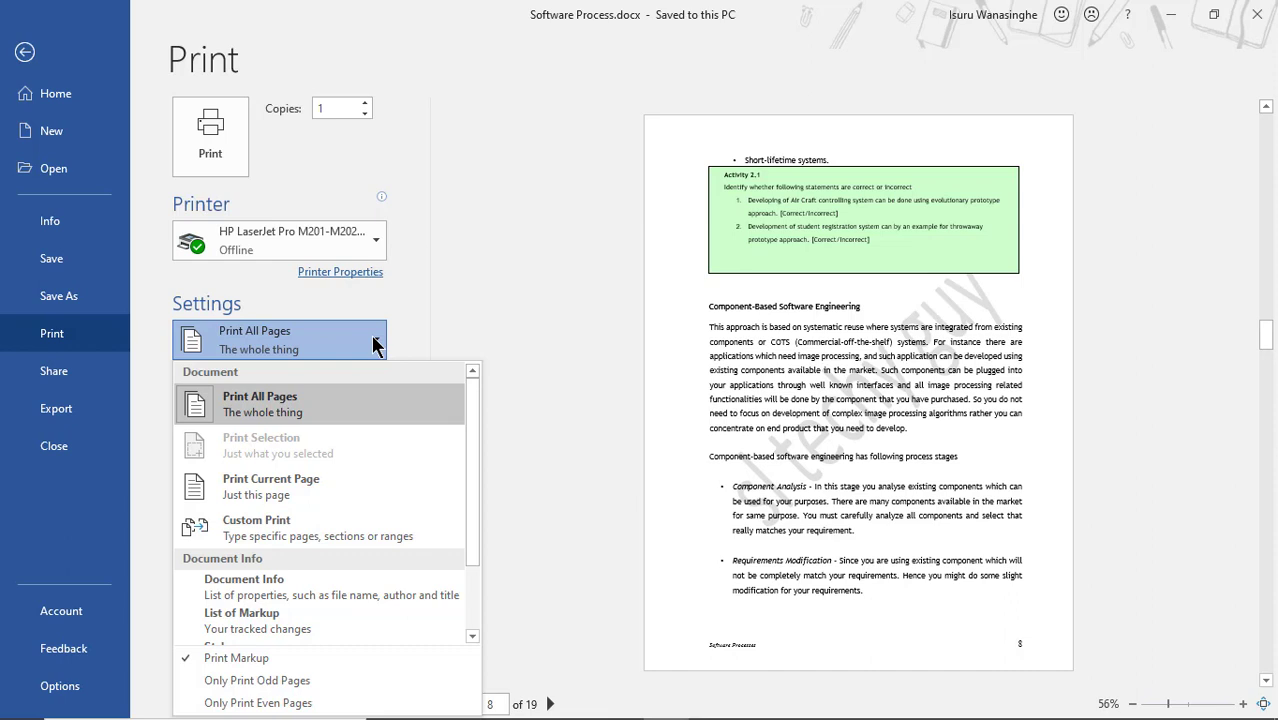
click(268, 491)
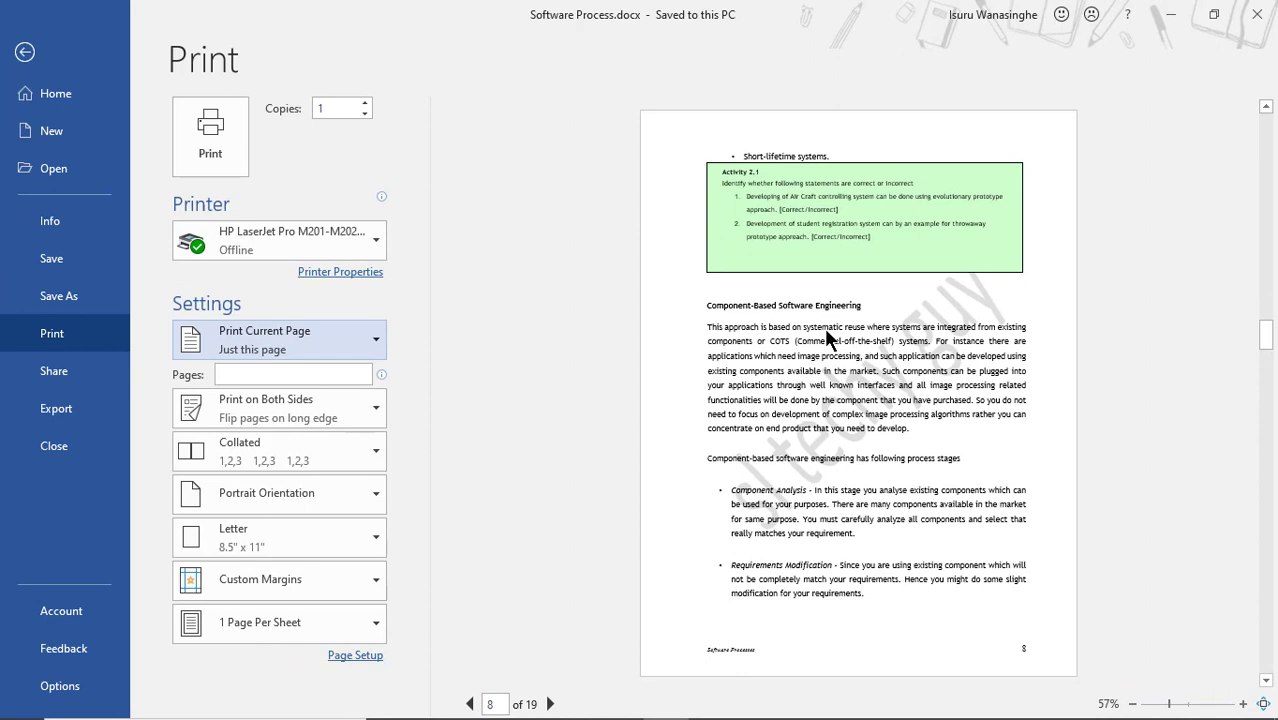
- Return to the document and scroll down to page 8
click(27, 52)
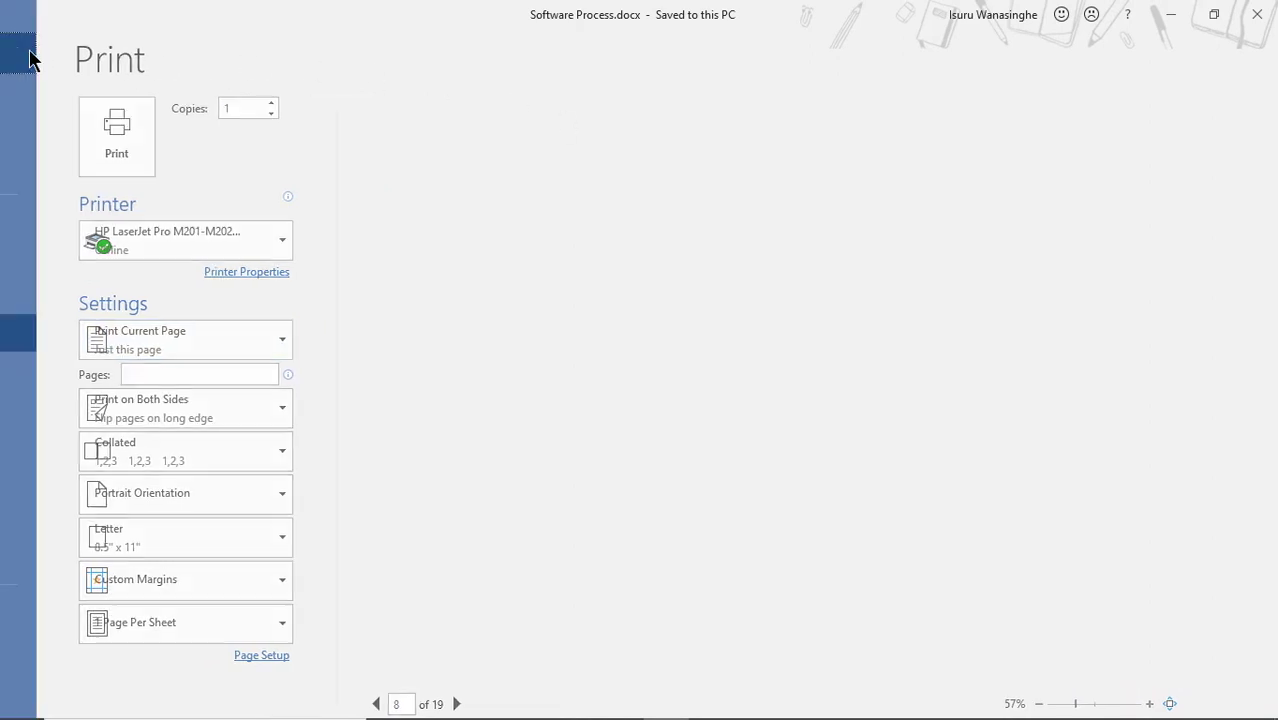
scroll(843, 356, down, 2)
scroll(812, 408, down, 3)
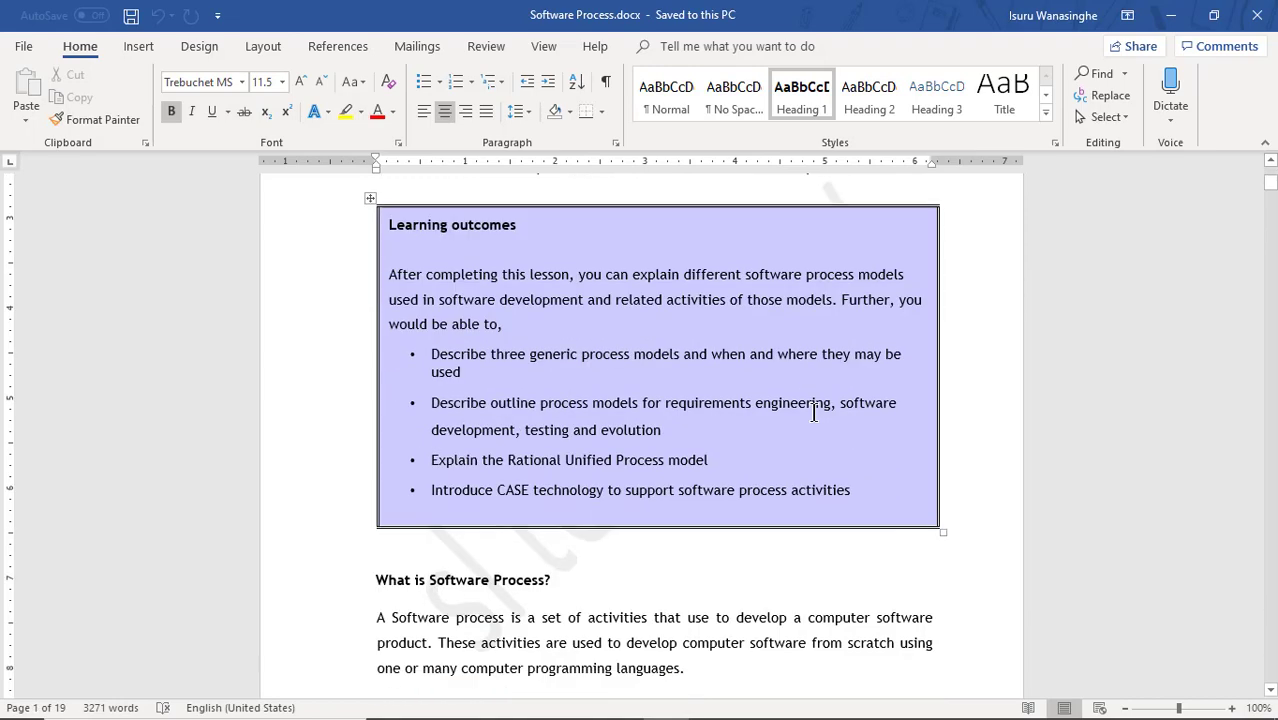
scroll(822, 467, down, 5)
scroll(822, 467, down, 10)
scroll(822, 467, down, 7)
scroll(535, 335, down, 20)
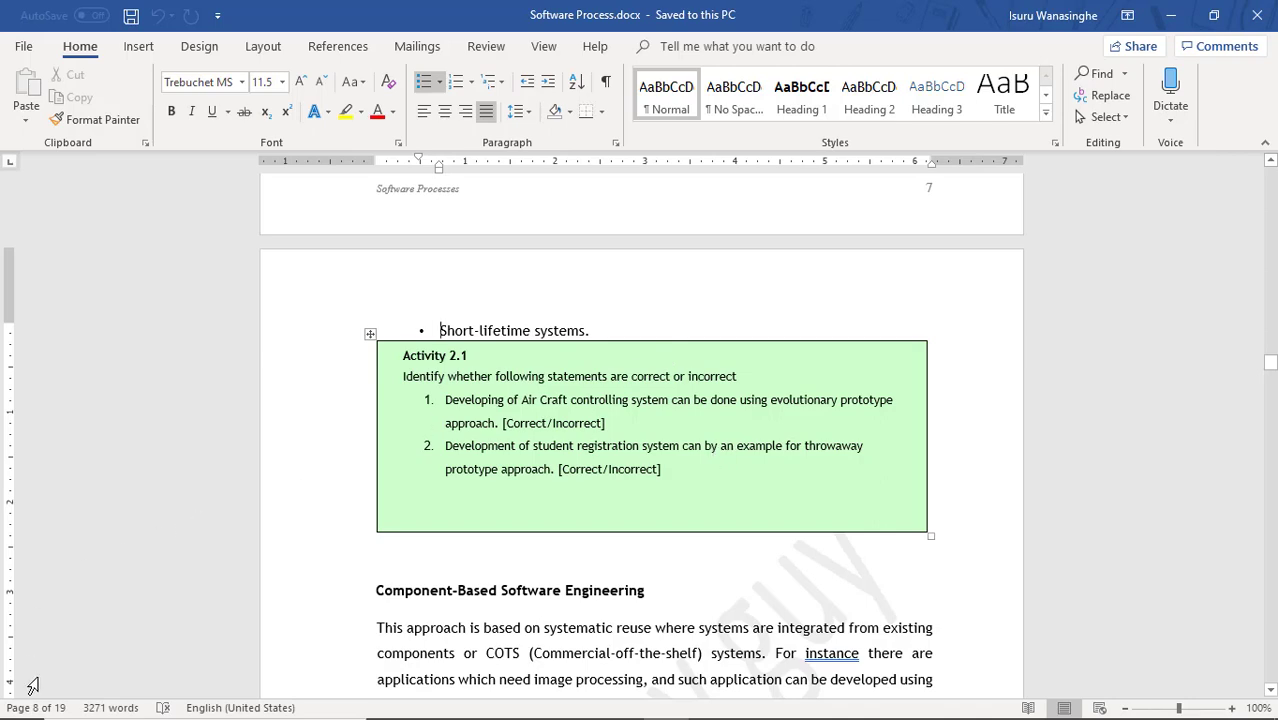
- Reopen Print with Ctrl+P, view the print range options, then go back to editing
key(ctrl+p)
click(375, 340)
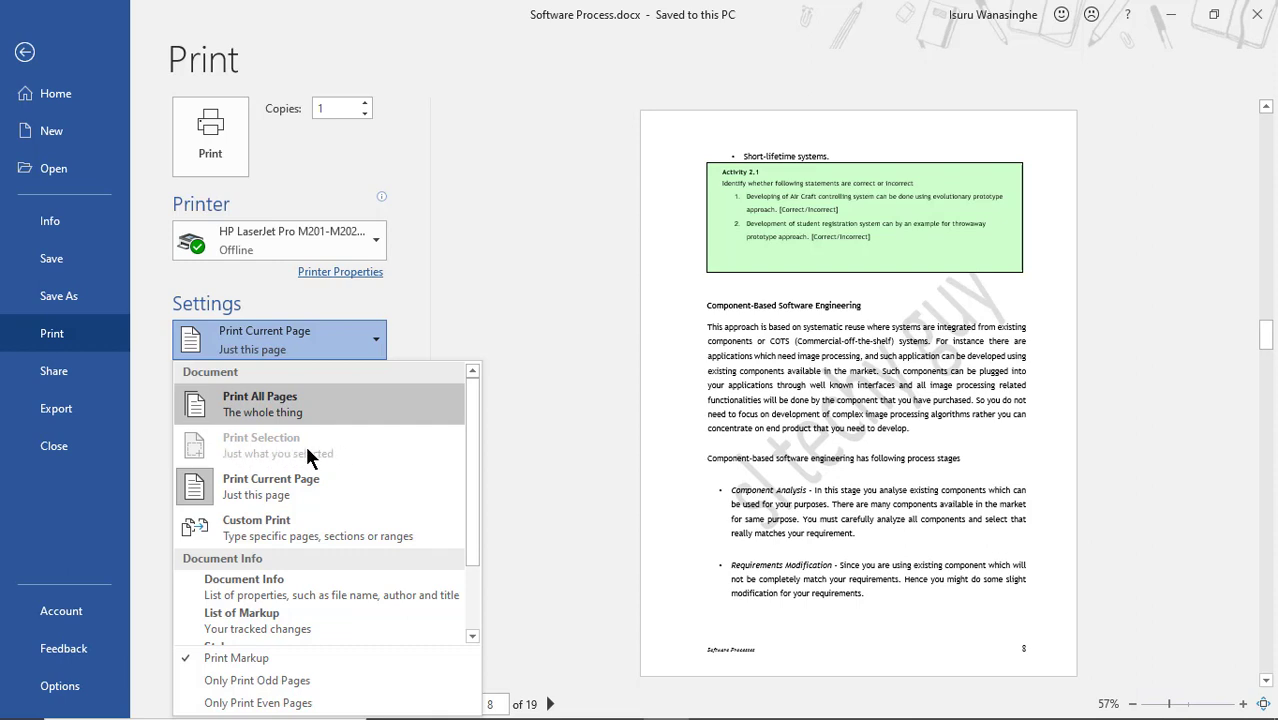
click(32, 58)
scroll(390, 300, down, 3)
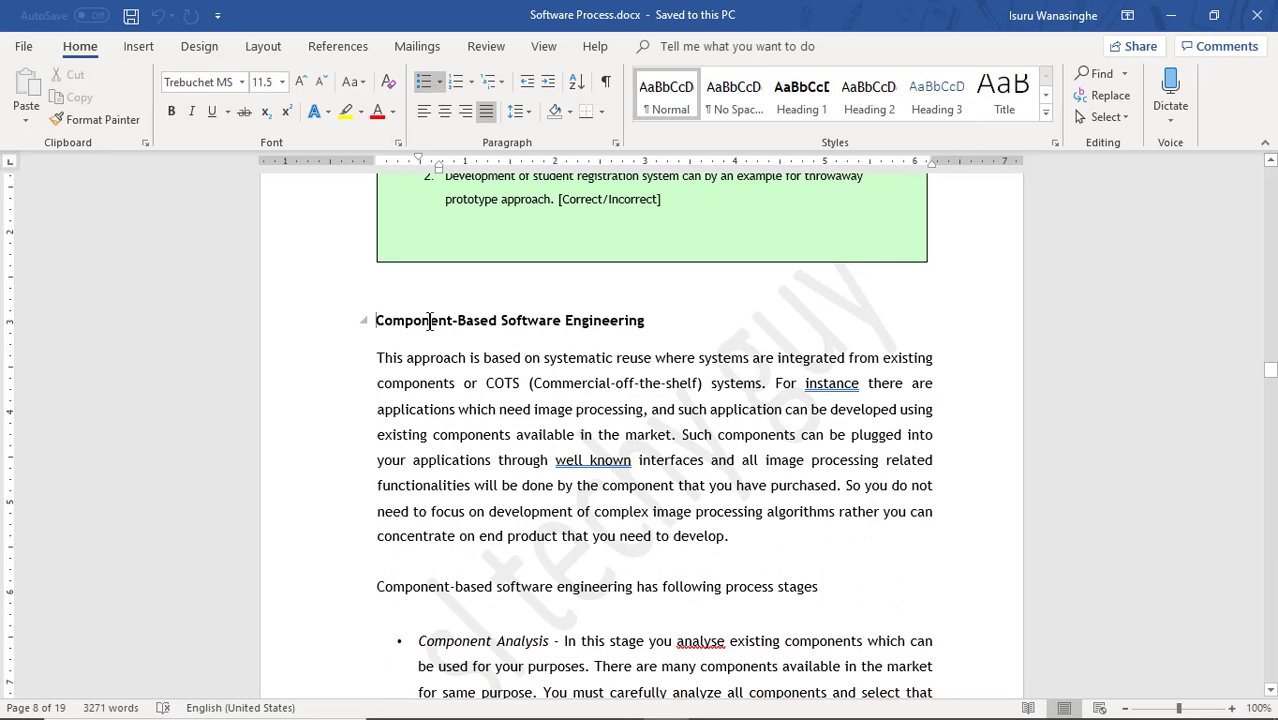
- Select the Component-Based Software Engineering section, try Print Selection, then switch to Custom Print
drag(429, 320, 854, 540)
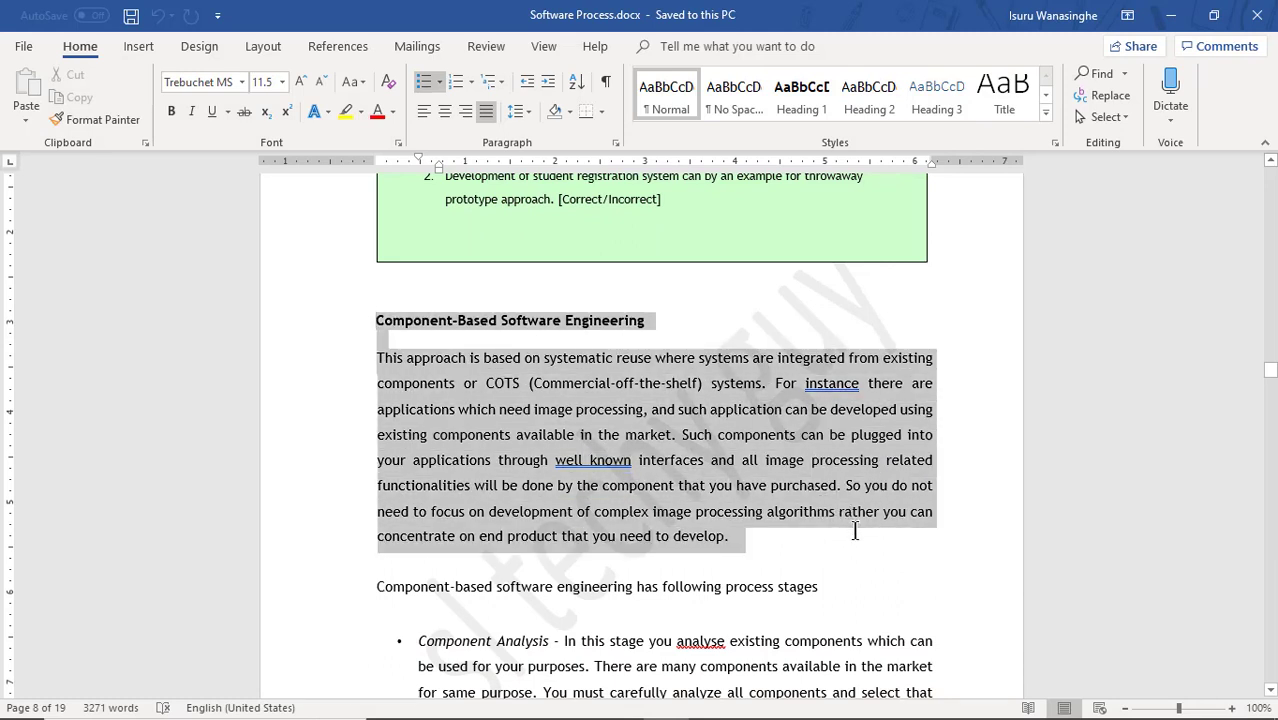
click(23, 46)
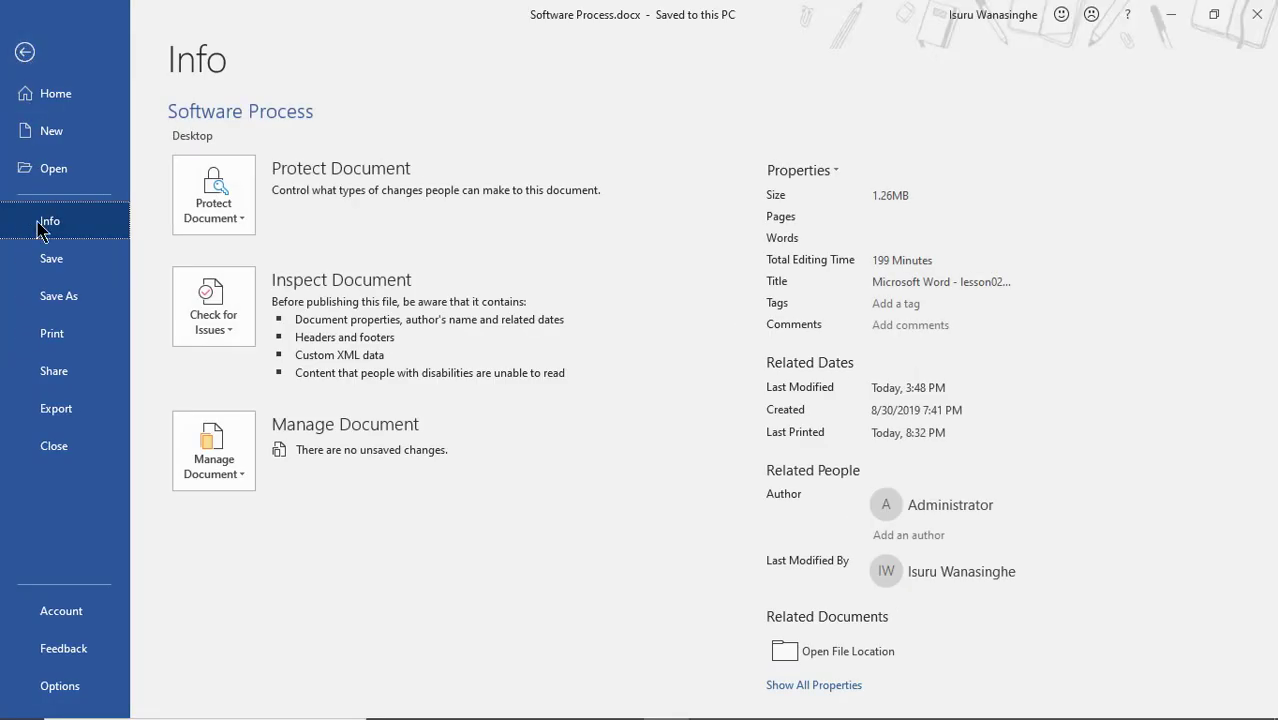
click(46, 336)
click(378, 345)
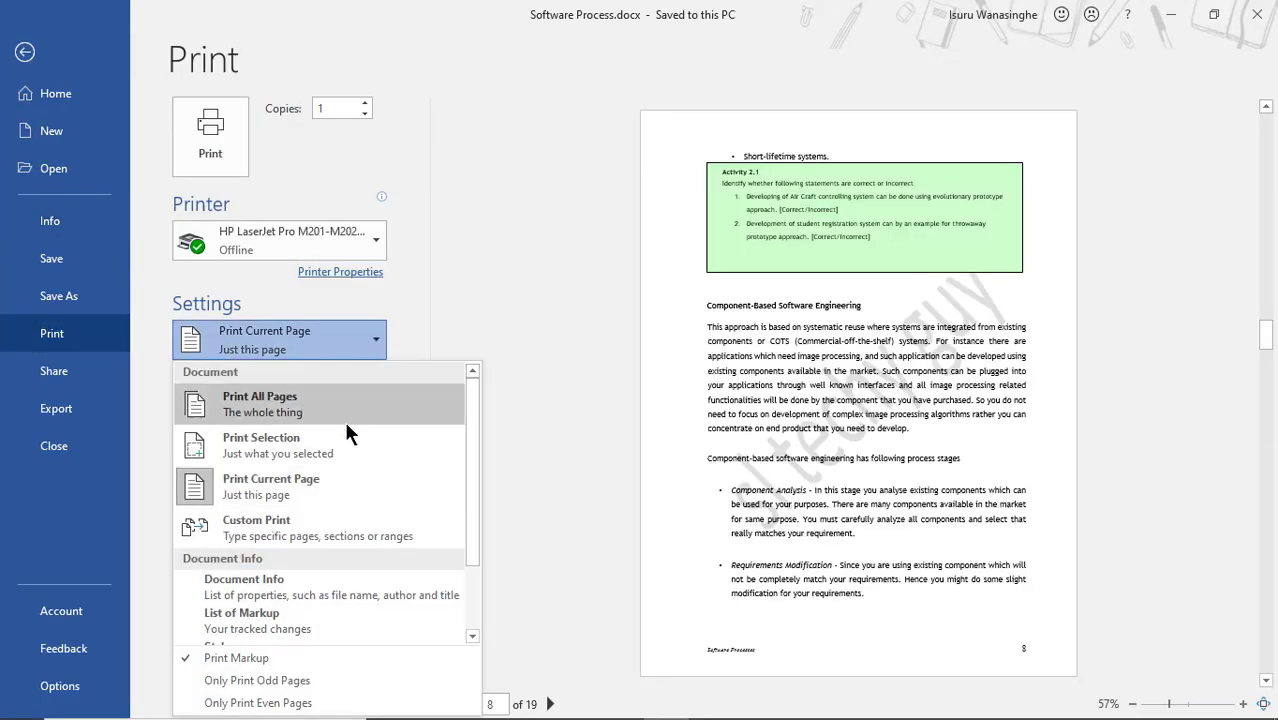
click(276, 445)
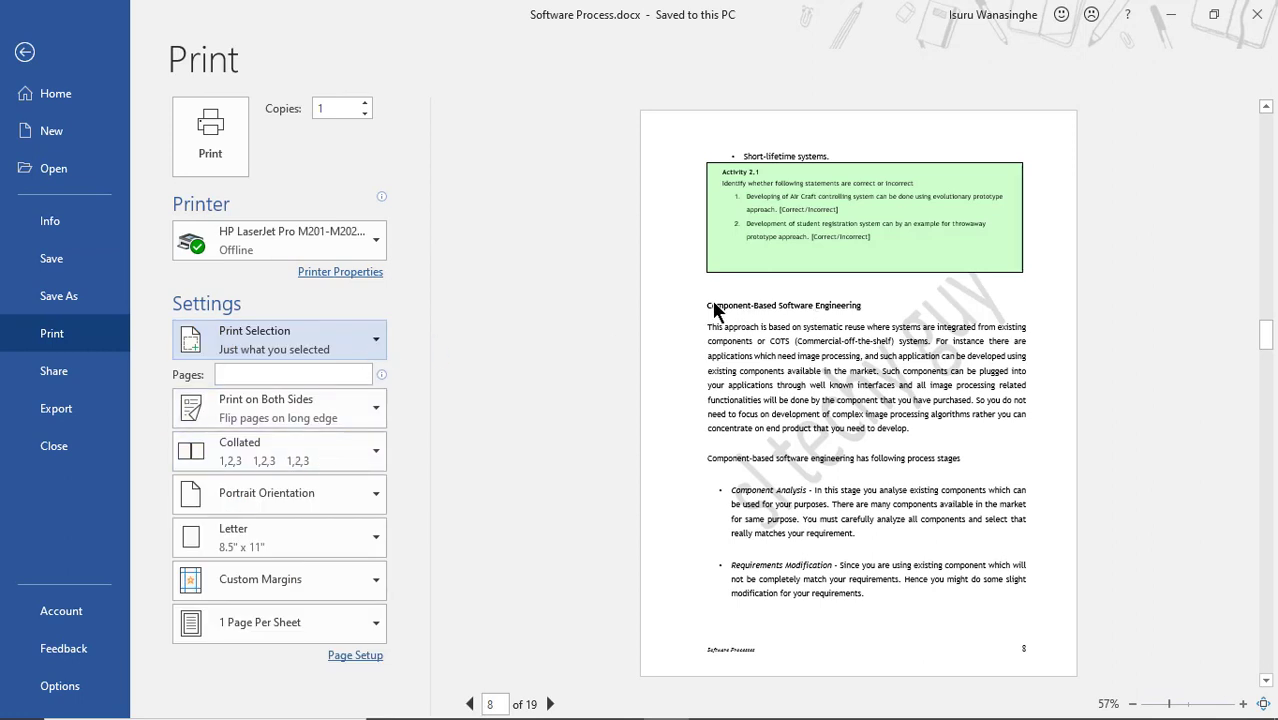
click(366, 337)
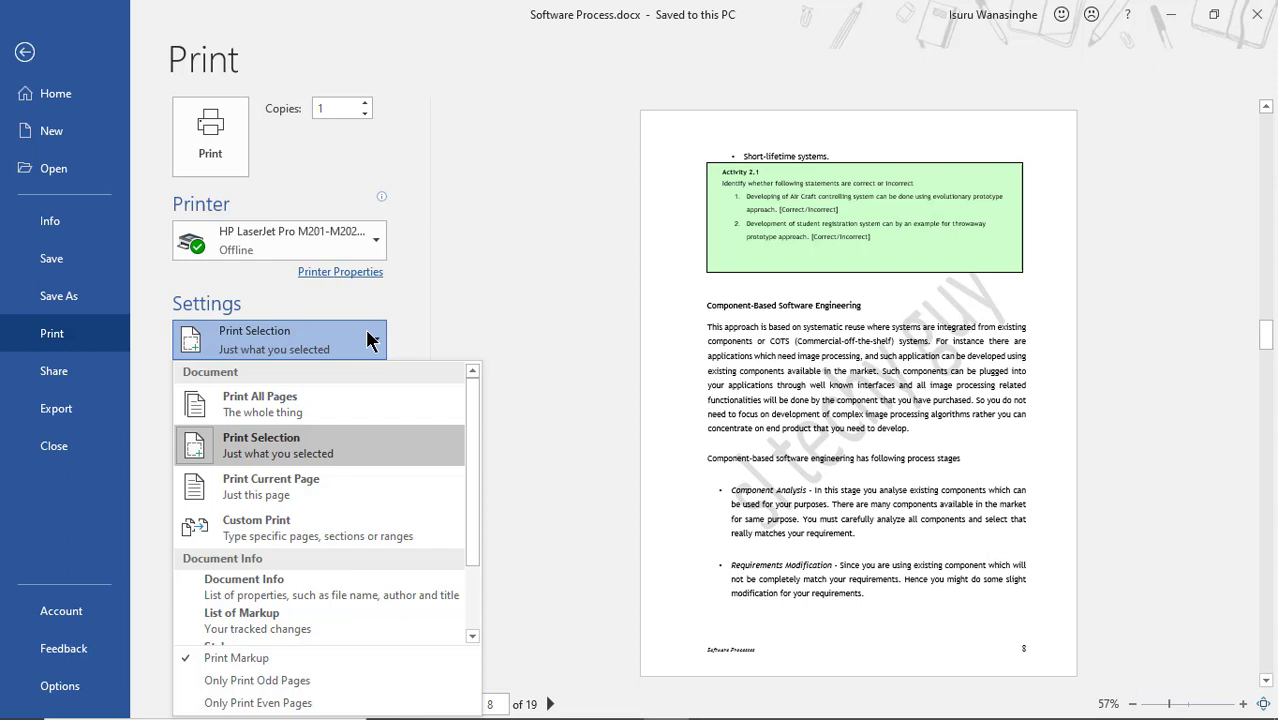
click(252, 520)
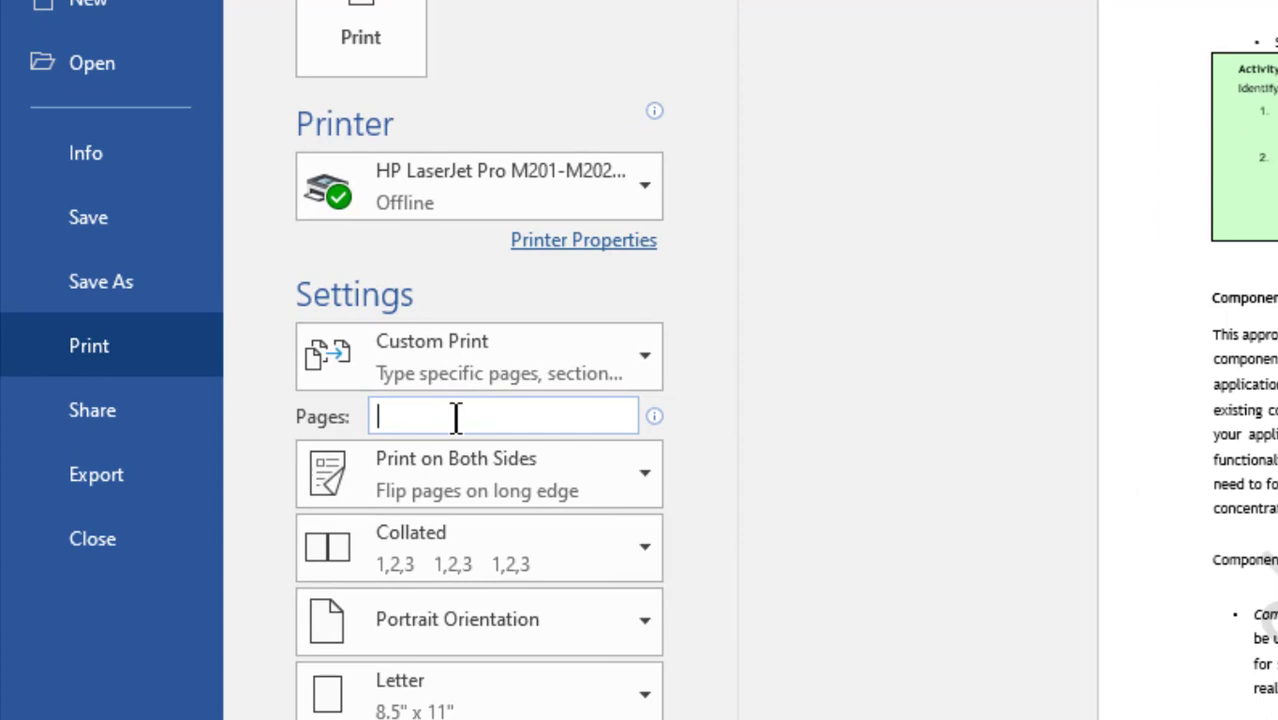
- Try the page lists 10, 1, 3, 5 and 1, 3, 5, 10-15, then clear them
text(10)
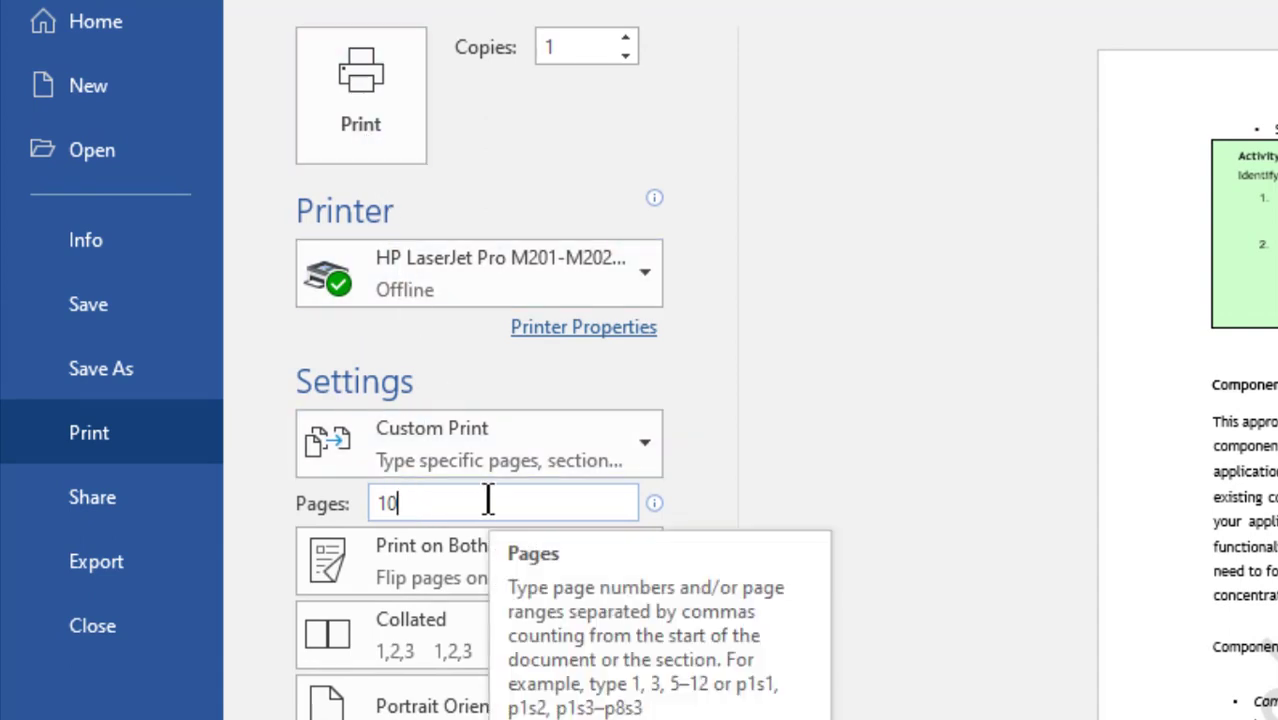
key(BackSpace)
key(BackSpace)
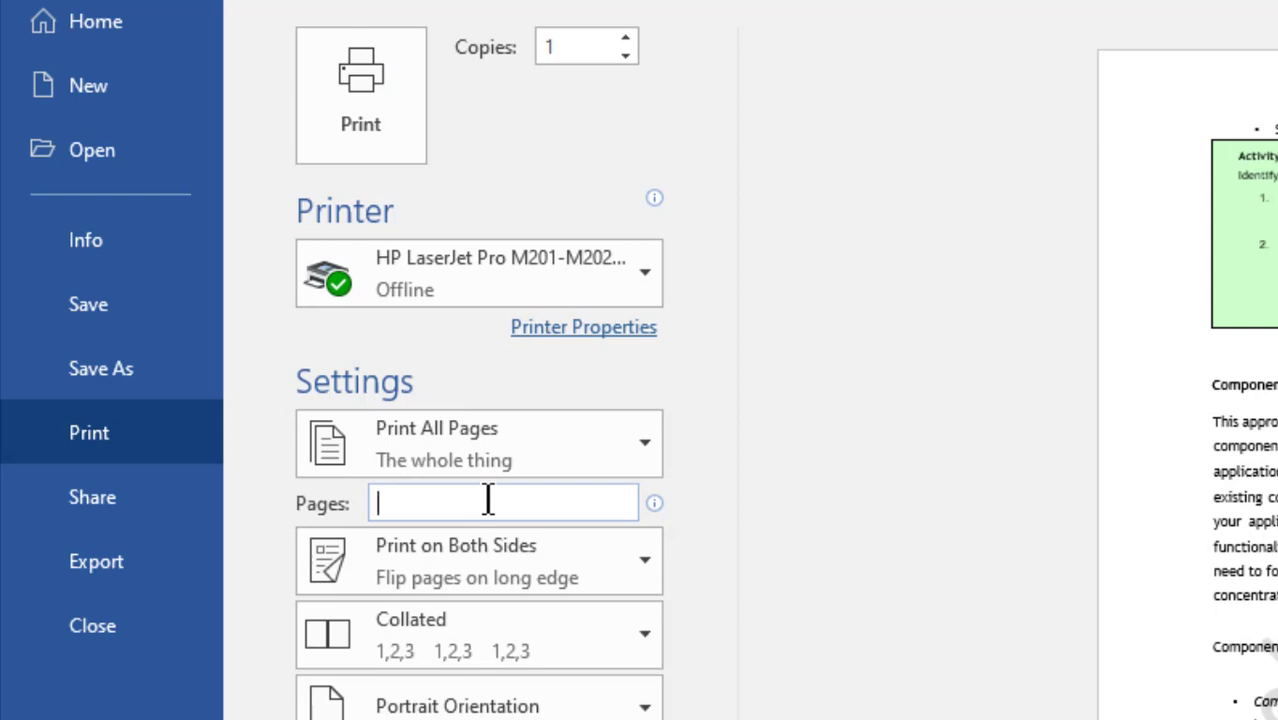
text(1)
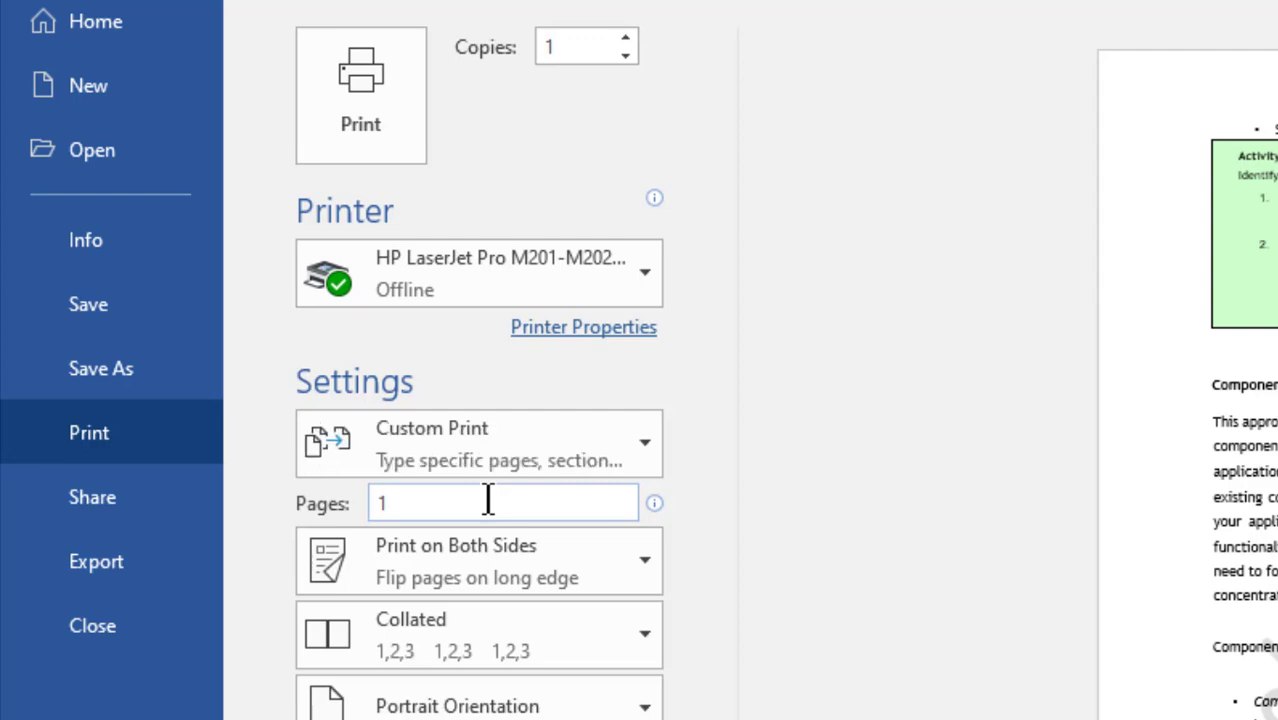
text(, 3, )
text(5)
key(BackSpace)
key(BackSpace)
key(BackSpace)
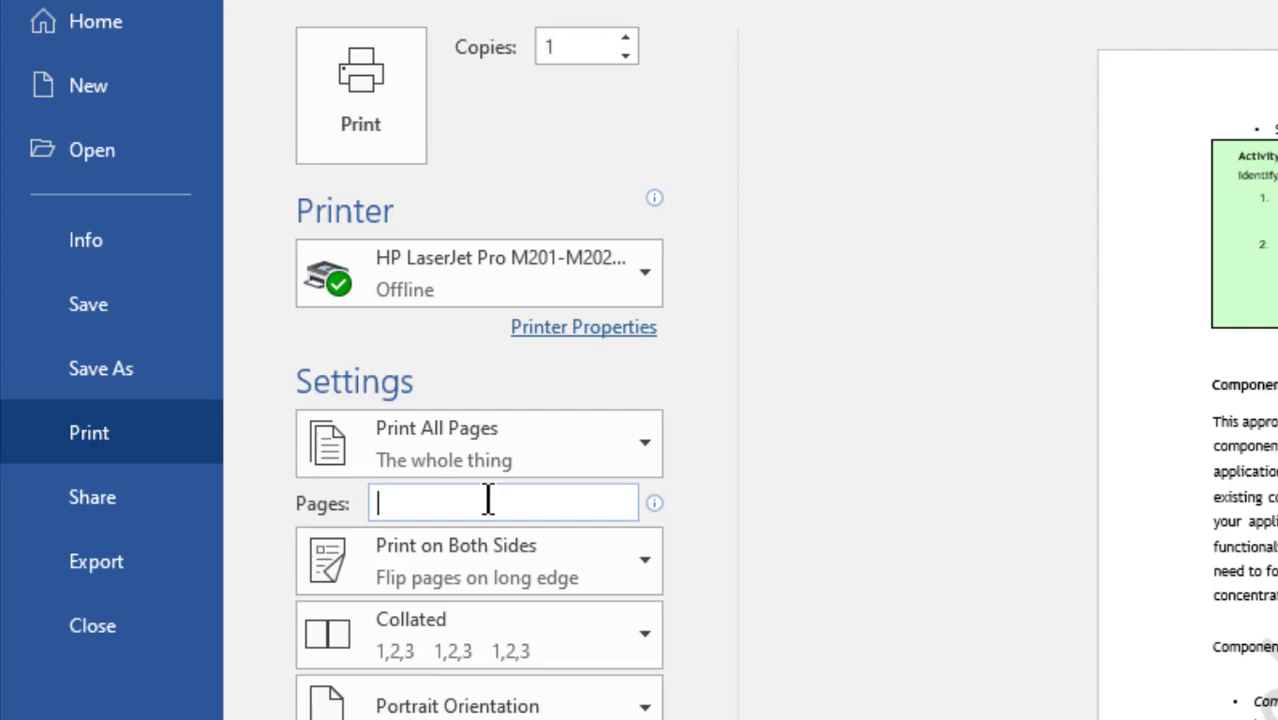
text(1)
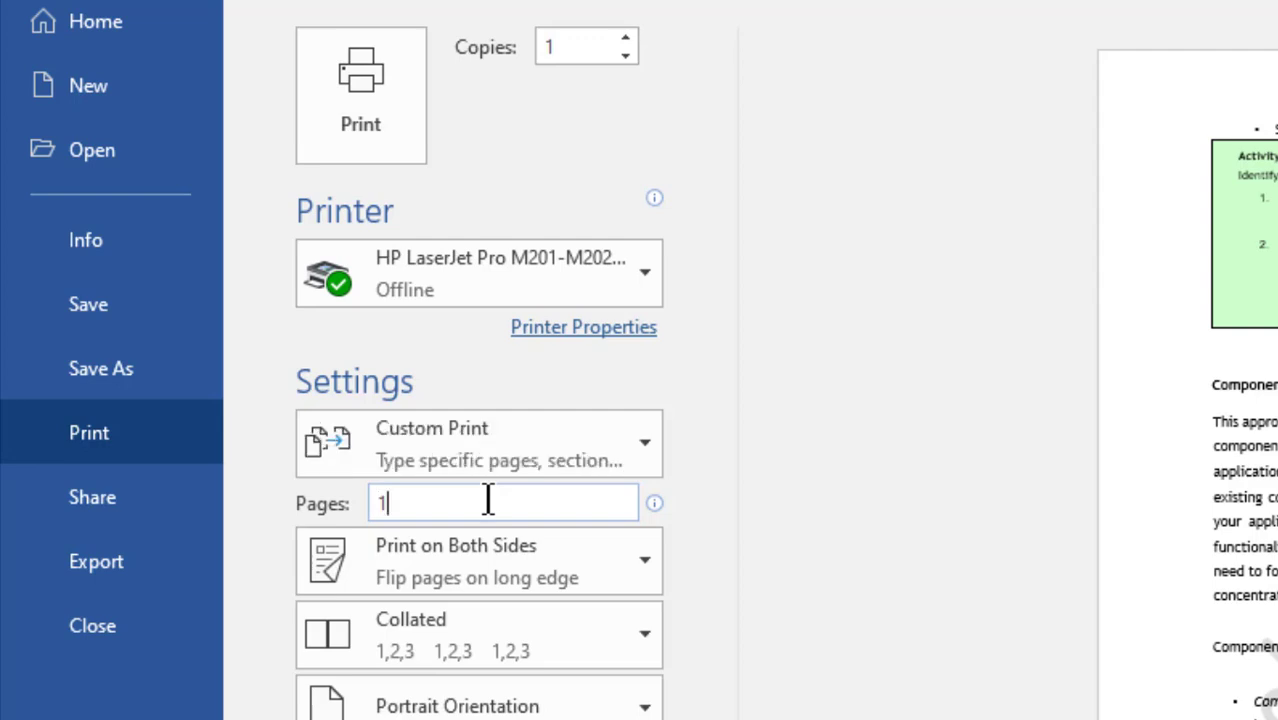
text(, 3, )
text(5, )
text(10)
text(-15)
key(ctrl+a)
key(BackSpace)
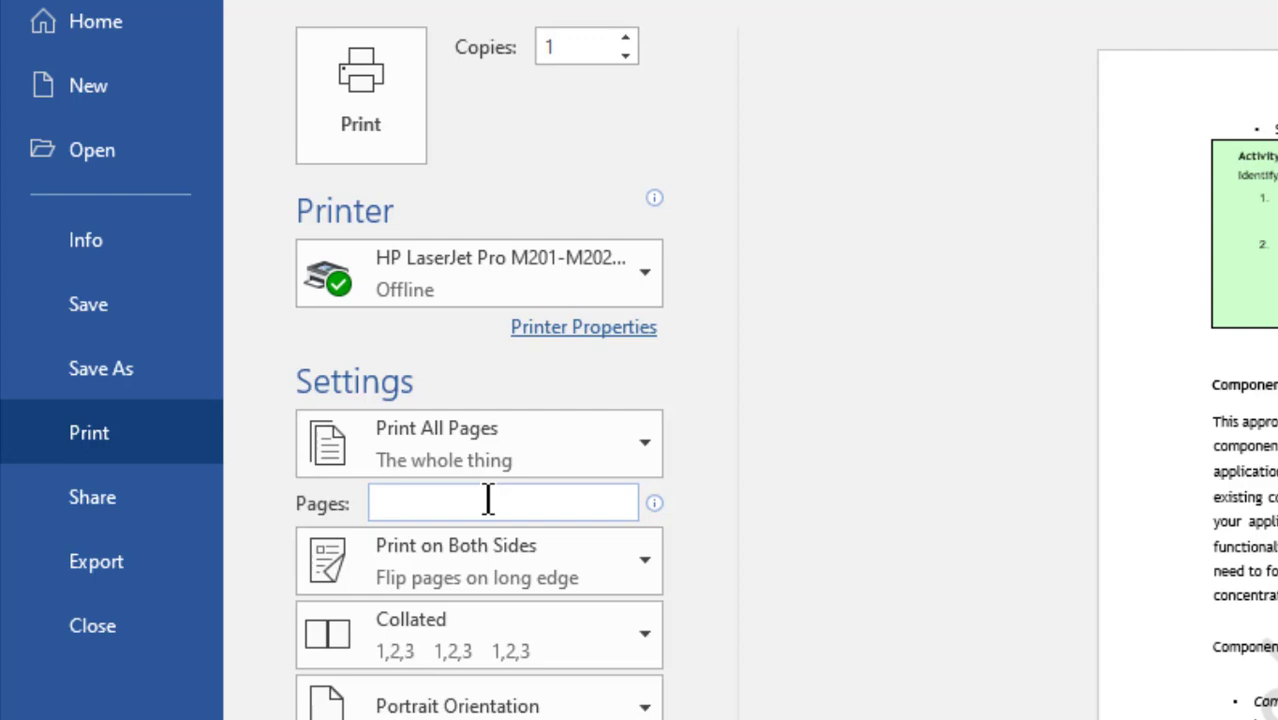
click(488, 445)
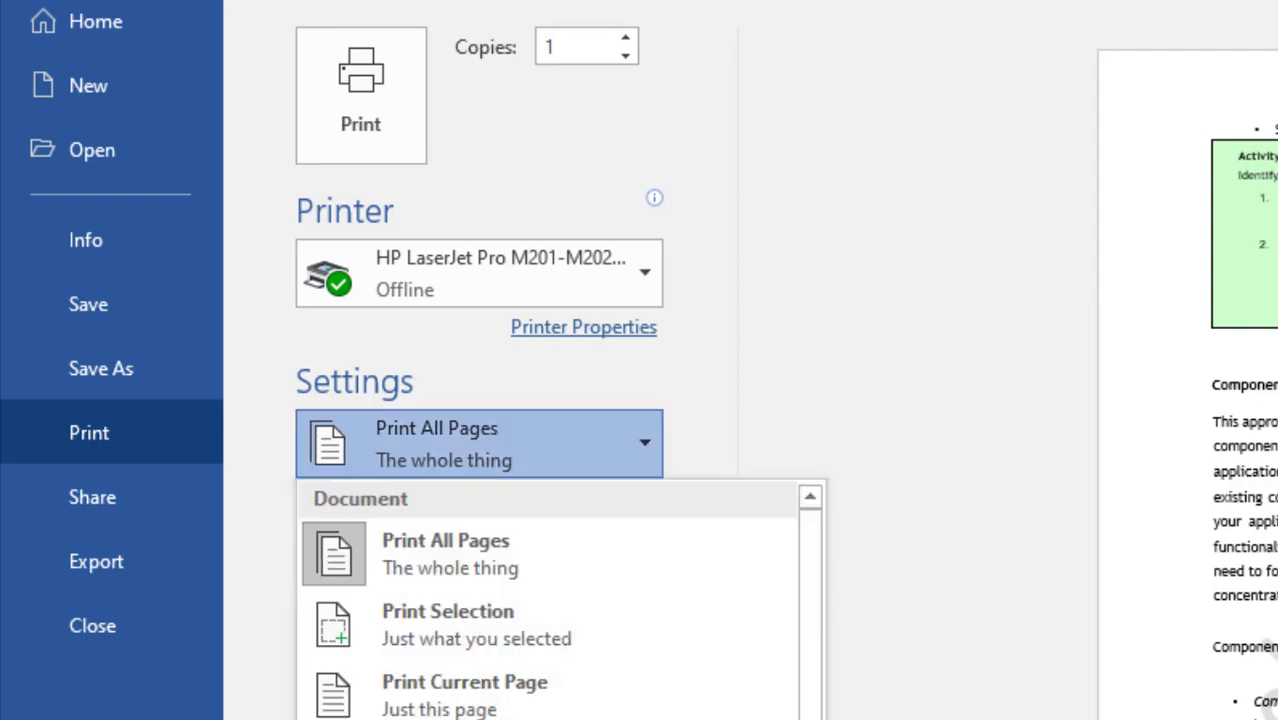
- Choose Custom Print and enter the section range p12s1-p17s1 in the Pages box
click(460, 718)
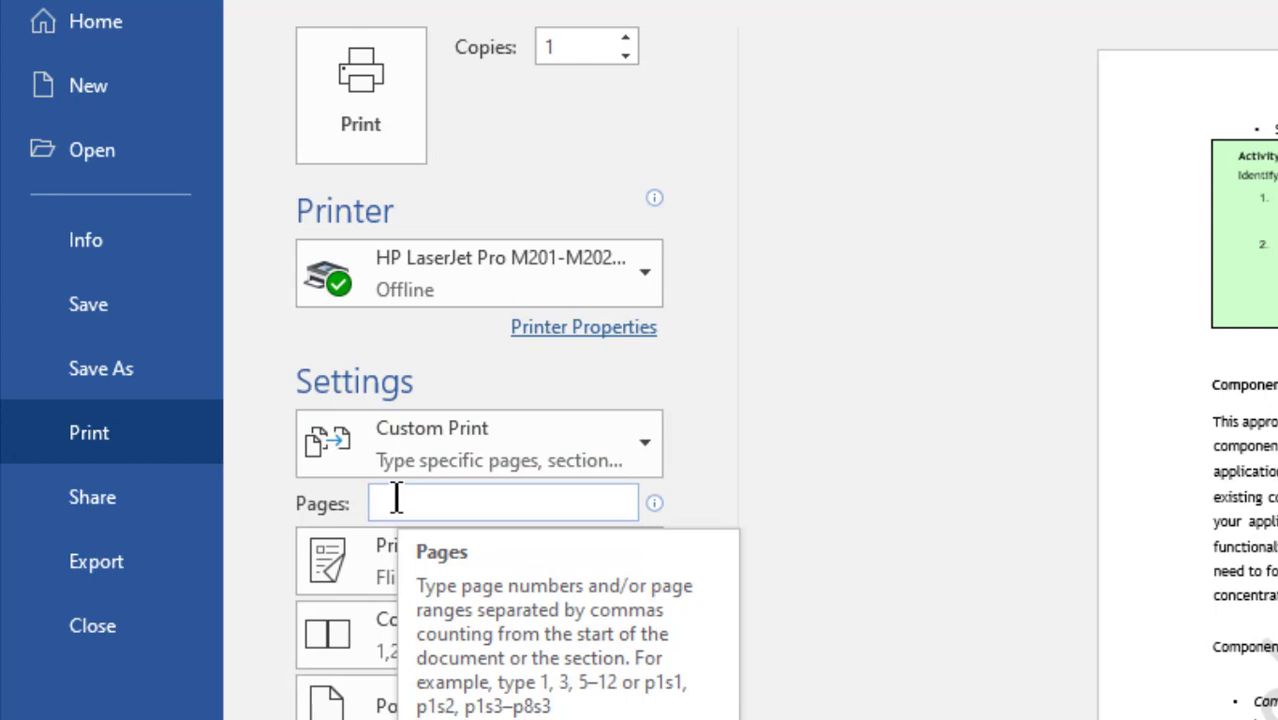
click(397, 499)
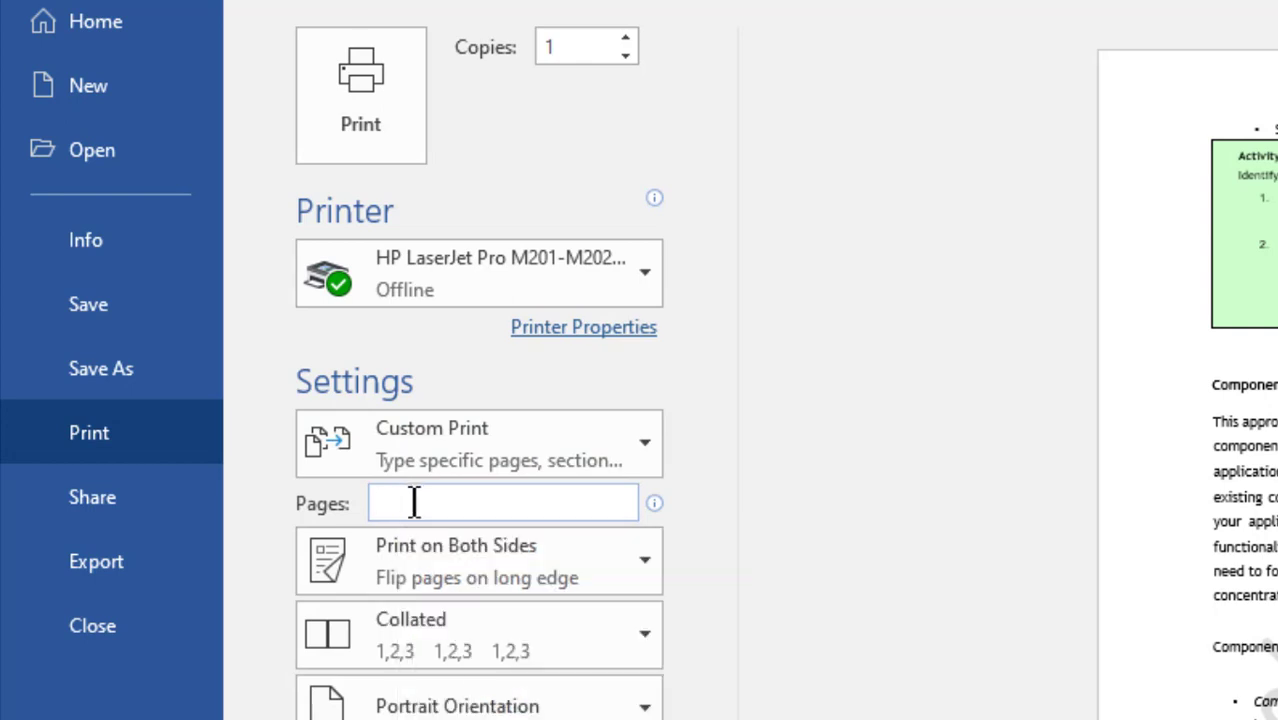
text(p12s)
text(1)
text(-p17s)
text(1)
mouse_move(377, 506)
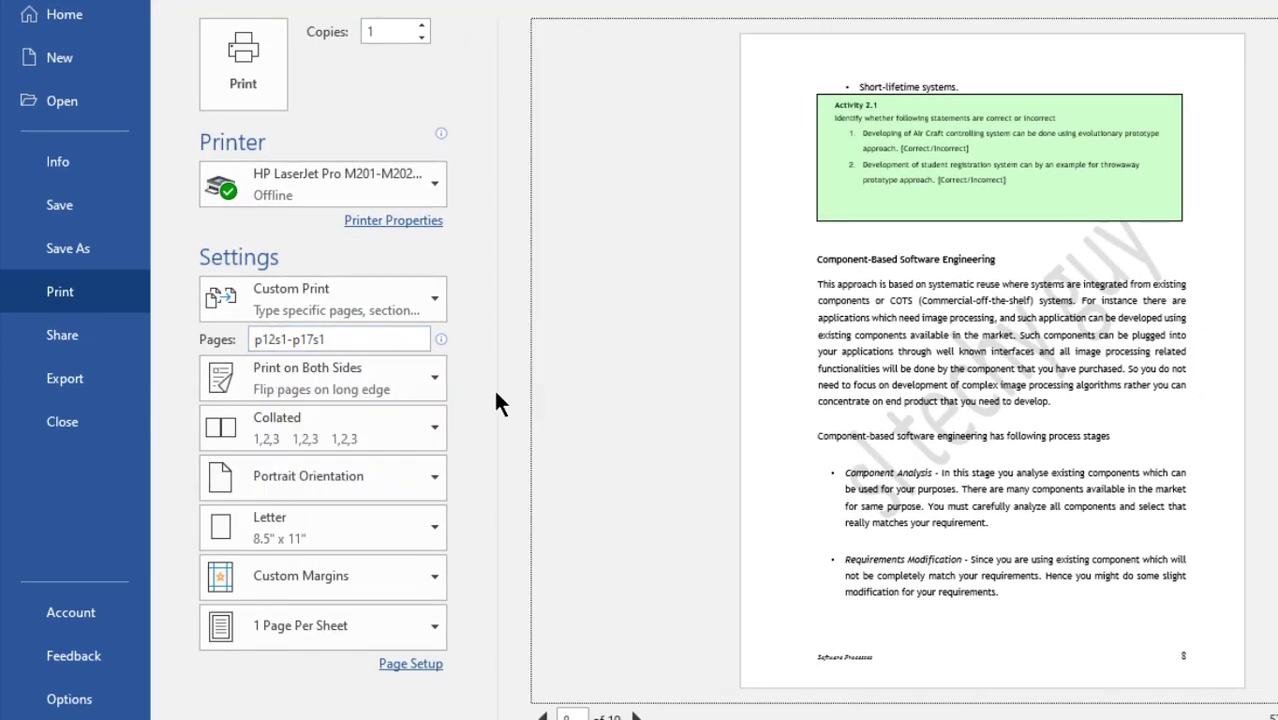
- Change the duplex setting to Print One Sided, then bring the sided-printing options back up
click(433, 385)
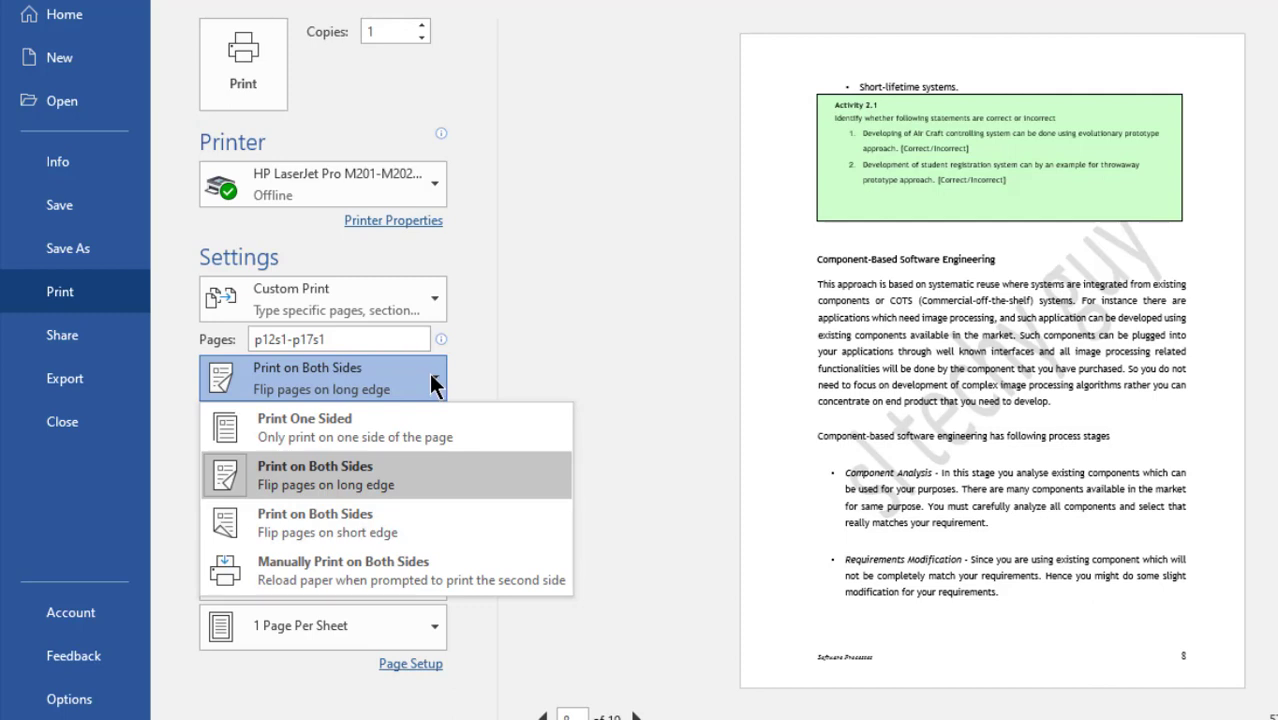
click(310, 422)
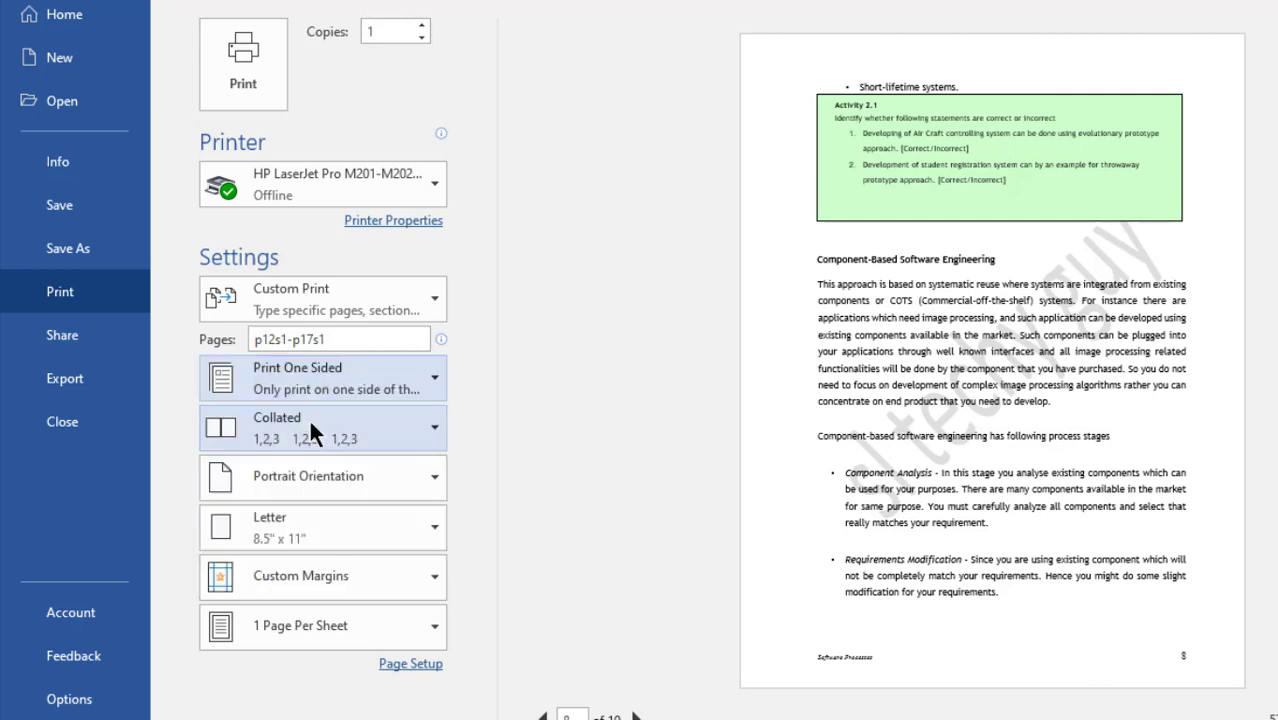
click(428, 390)
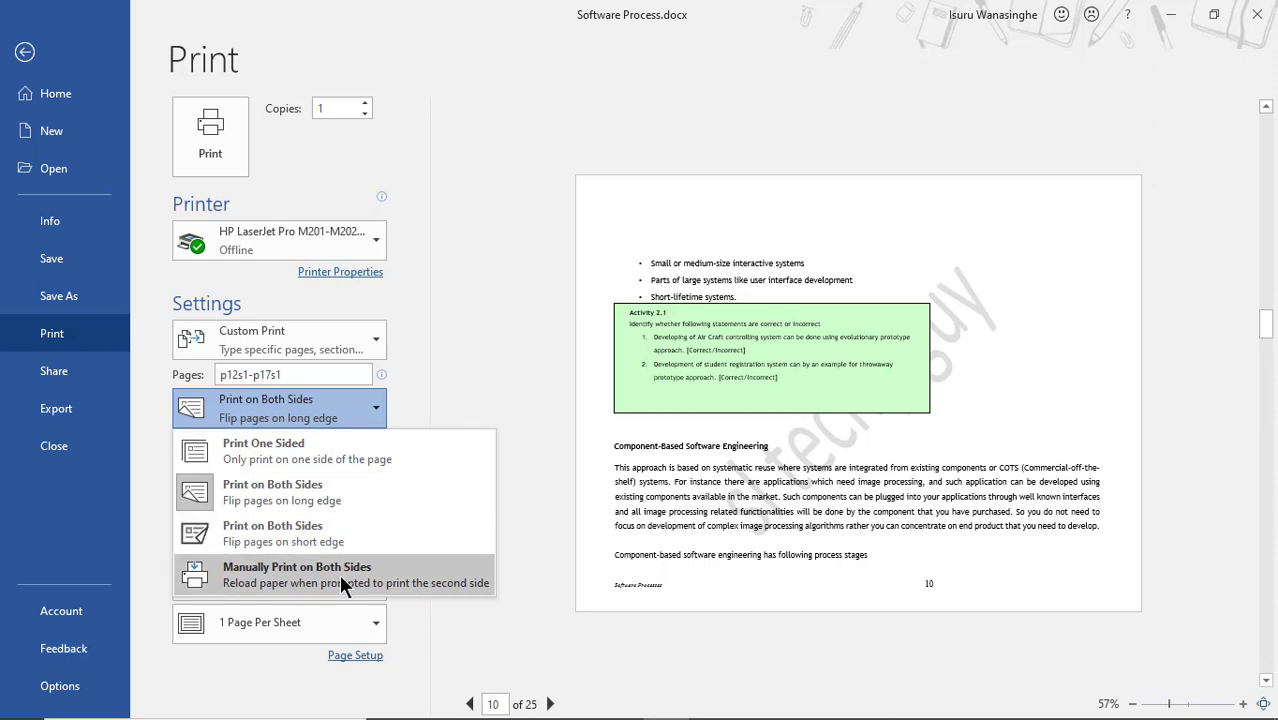
- Choose Print on Both Sides with pages flipped on the short edge
key(Down)
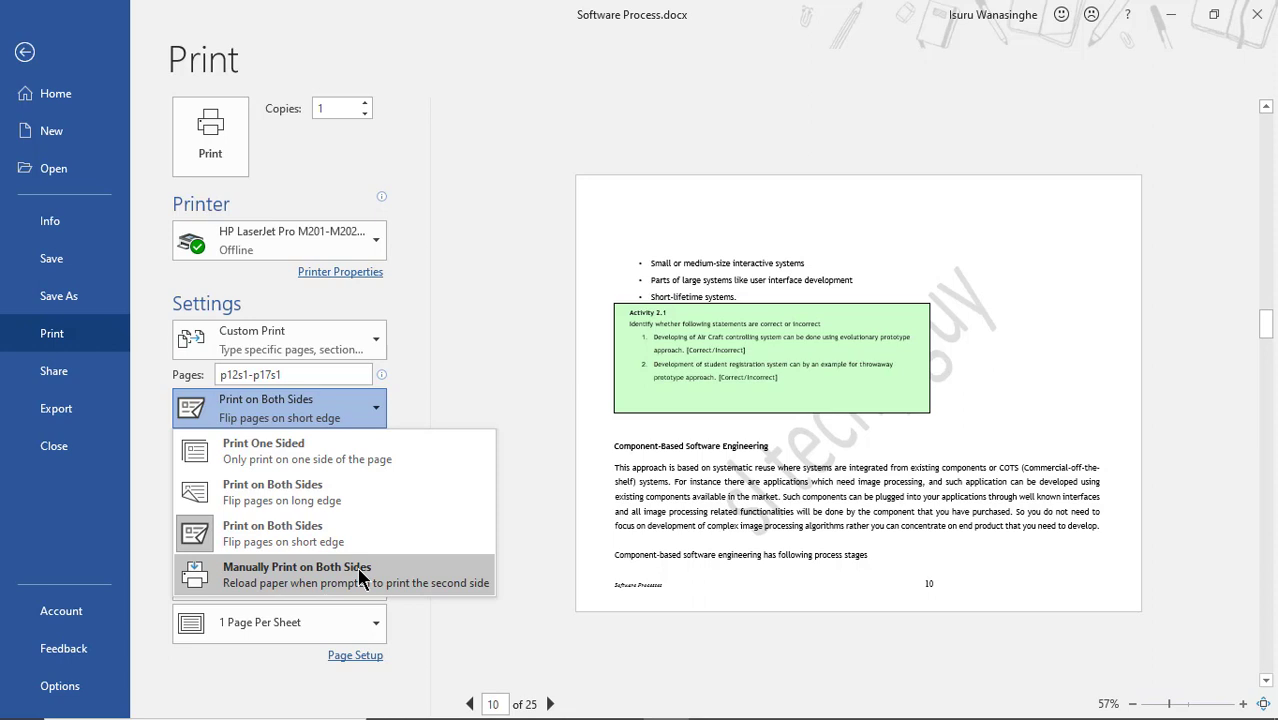
- Launch Windows PowerShell from Start and run CONTROL to bring up Control Panel
text(POWE)
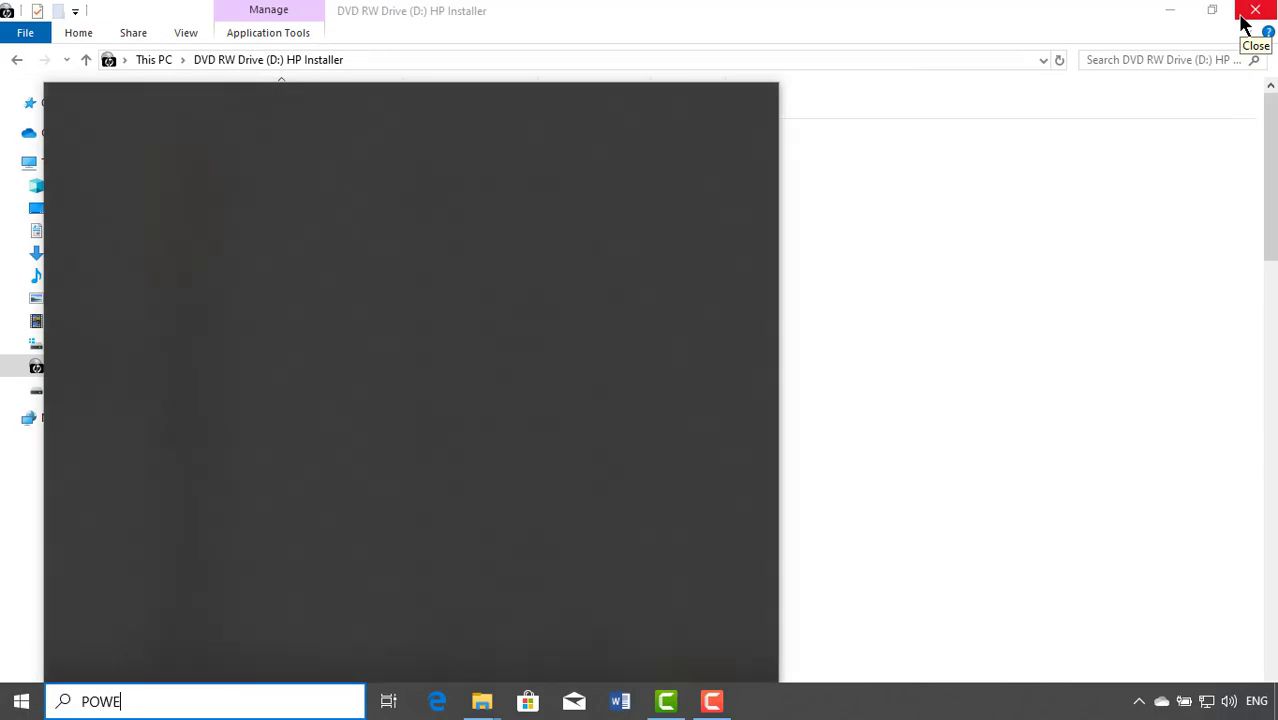
text(RSHELL)
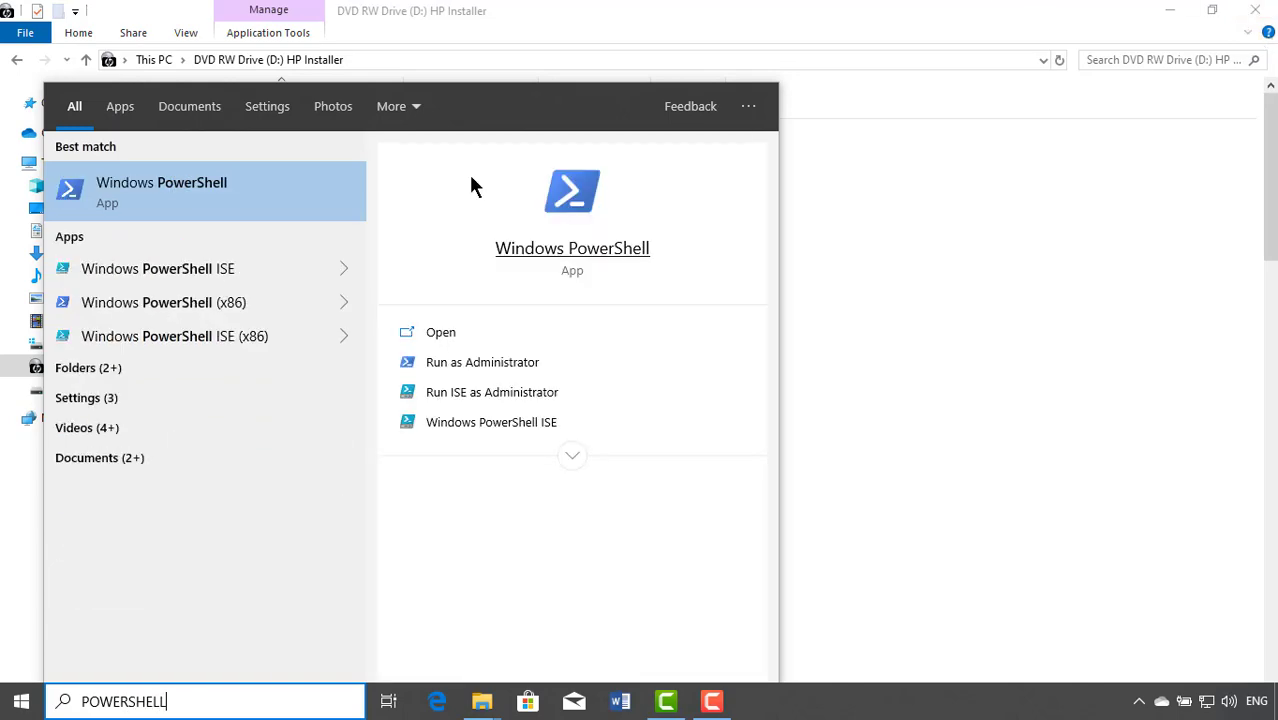
click(171, 184)
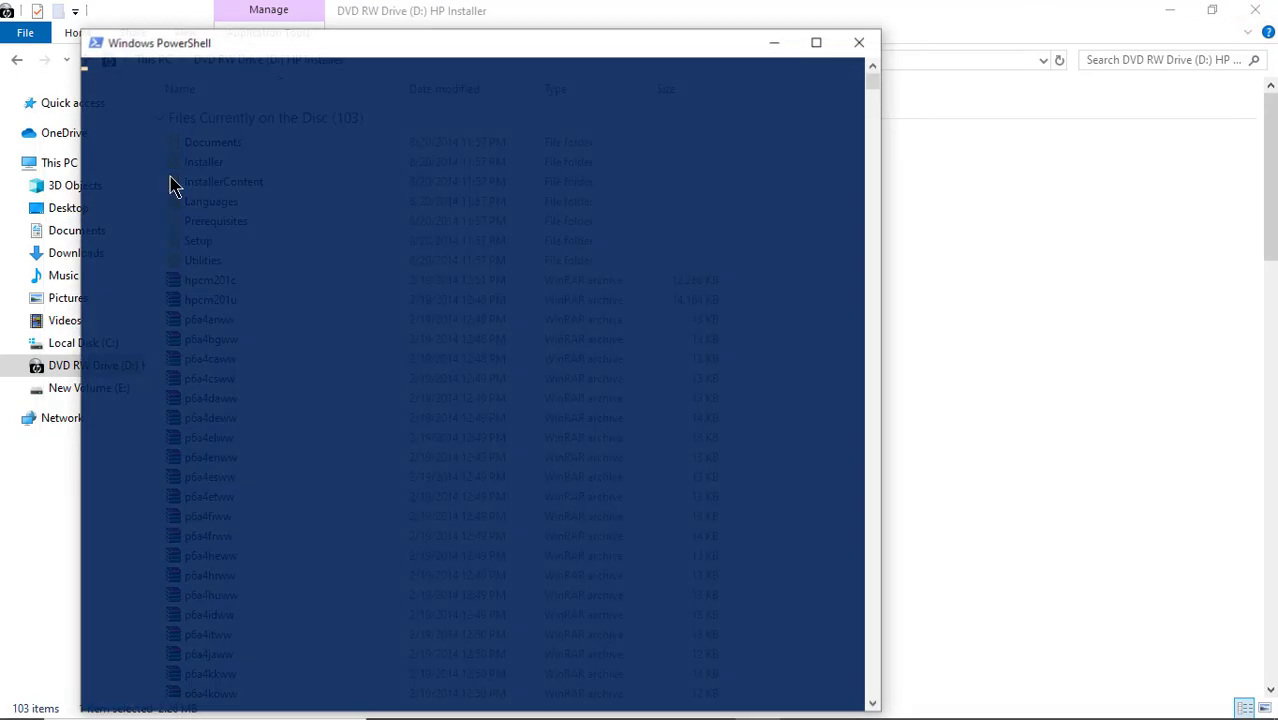
text(CO)
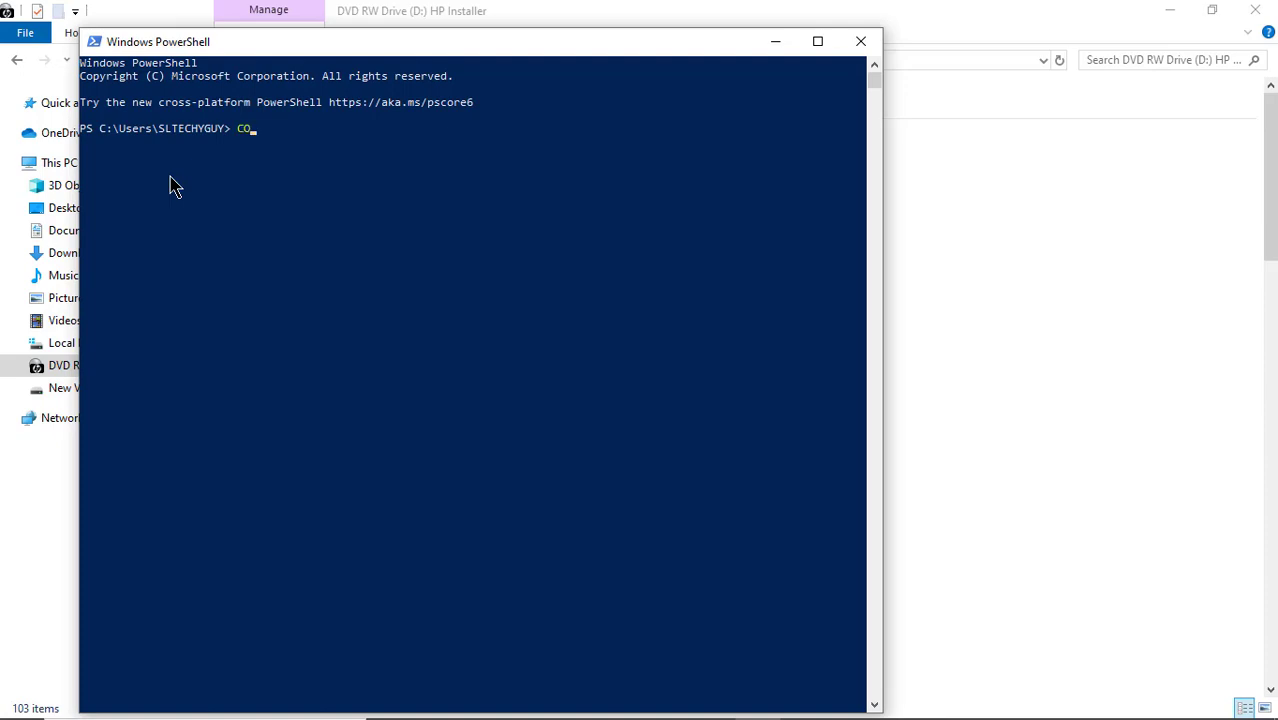
text(NTROL)
key(Return)
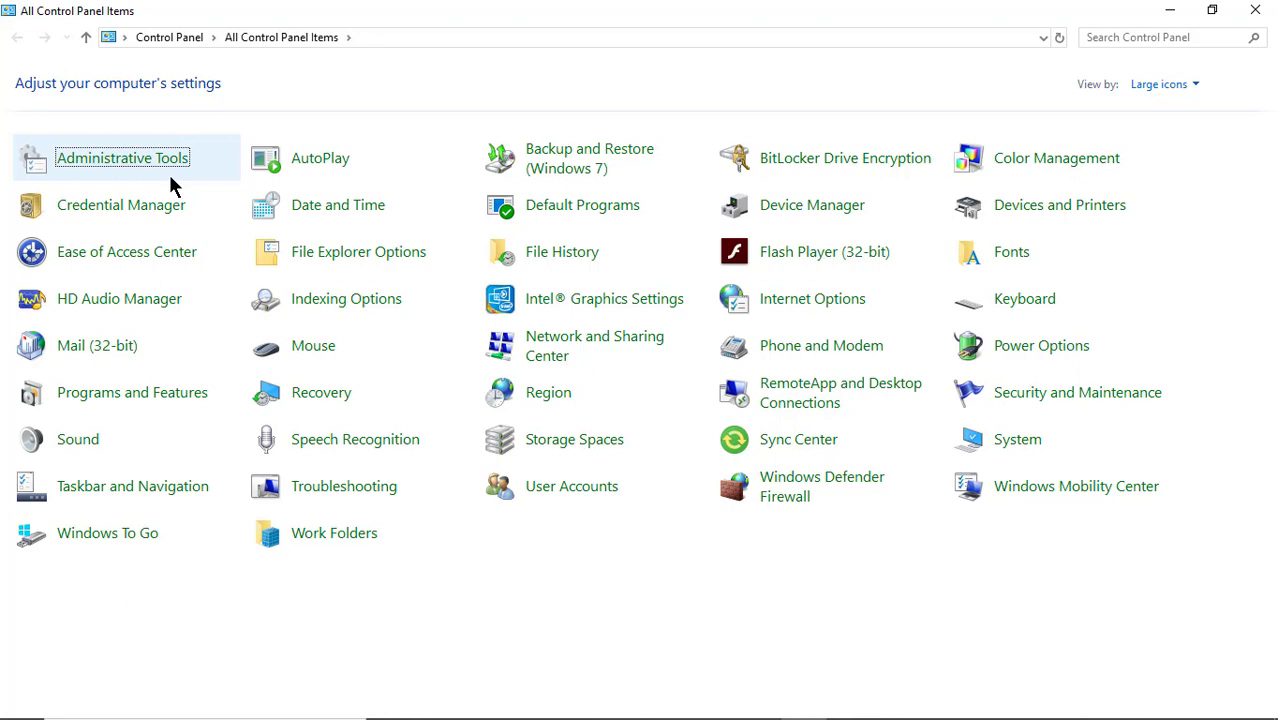
- Open the HP LaserJet Pro M201-M202 PCL 6 printer properties, then its Printing Preferences
click(1056, 210)
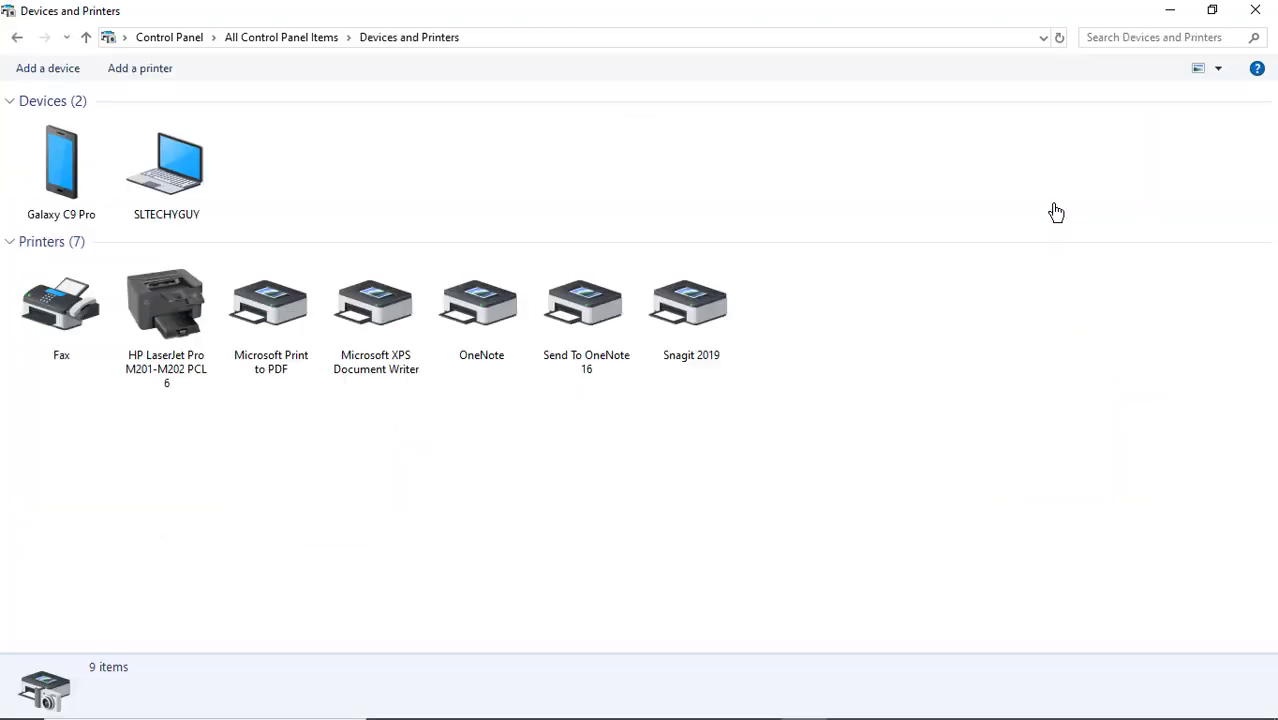
click(193, 345)
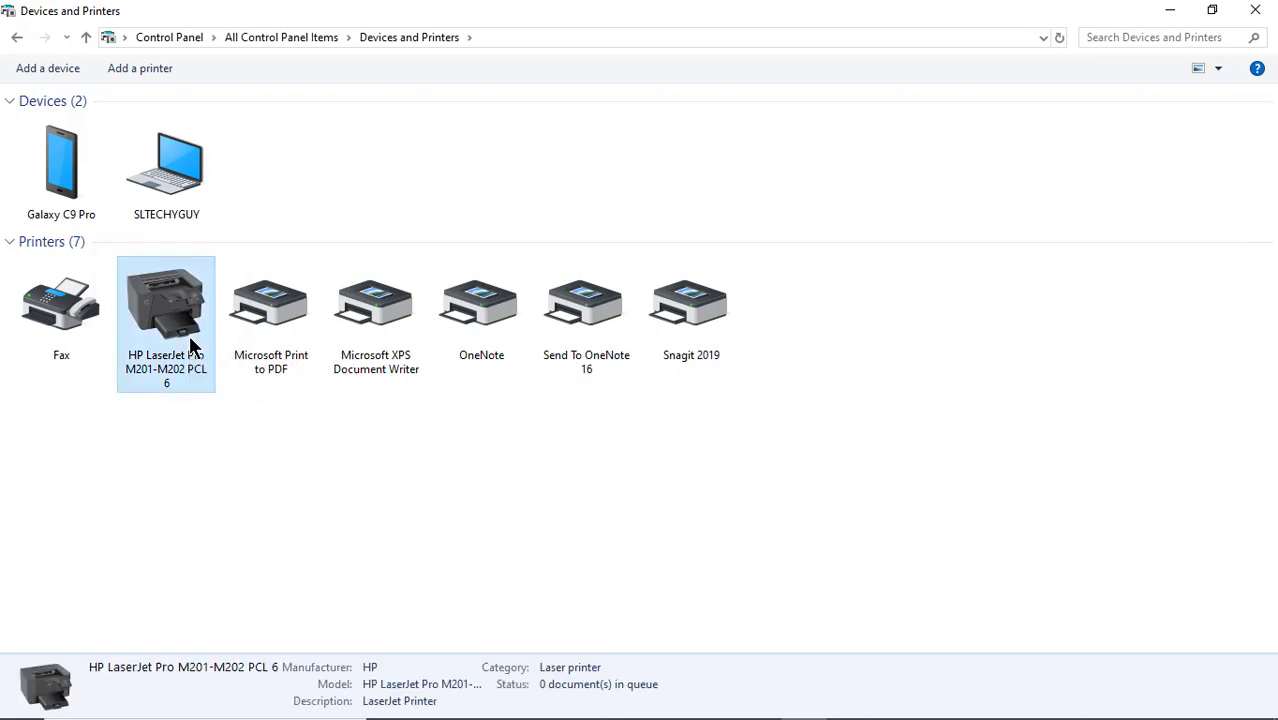
right_click(193, 345)
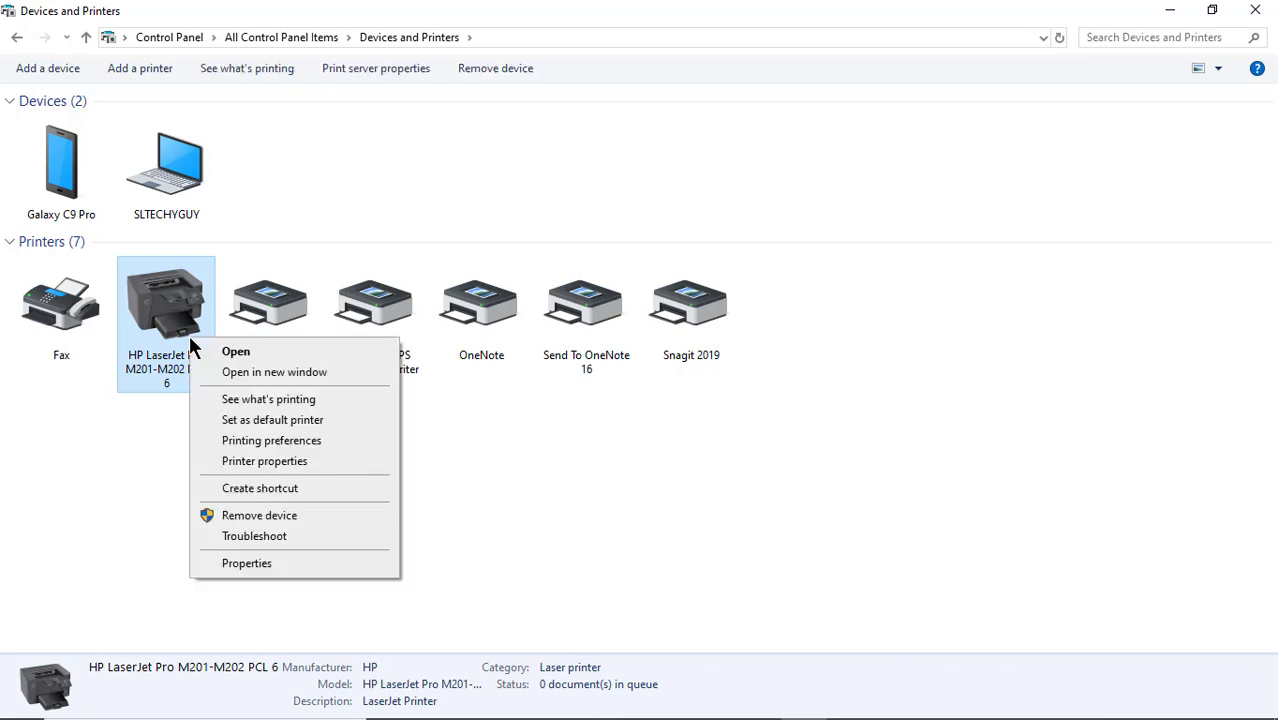
click(283, 462)
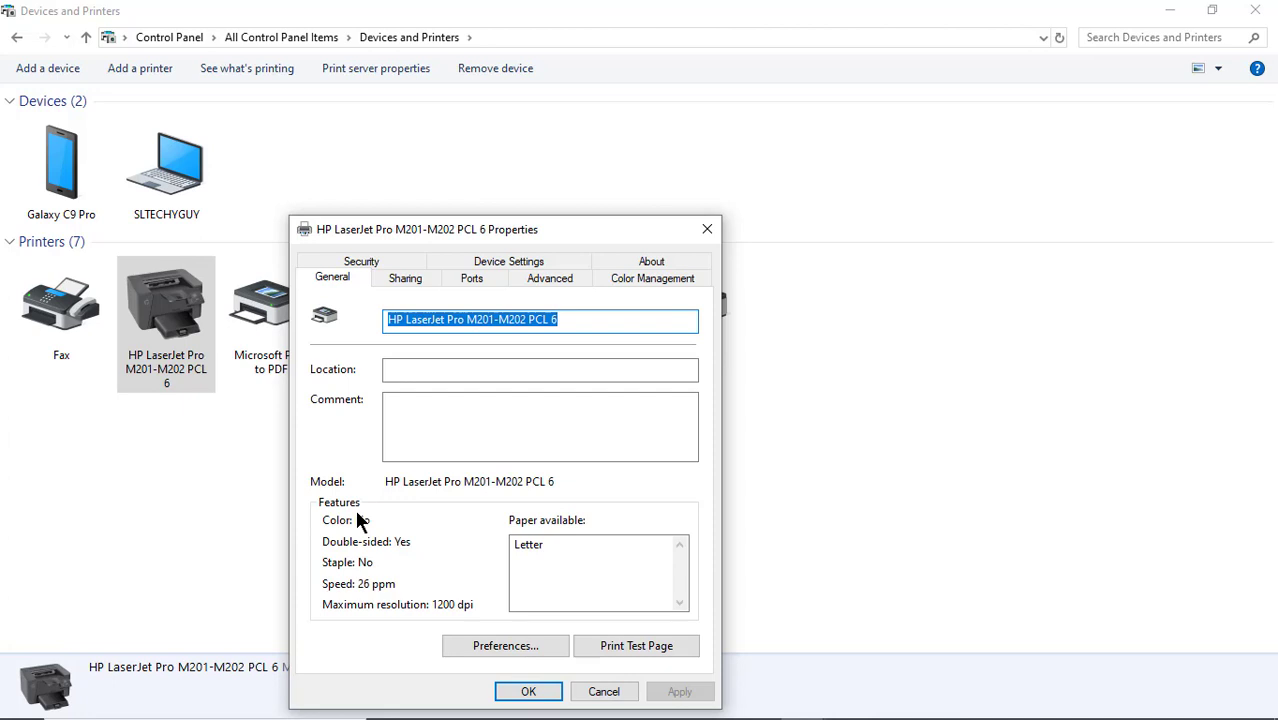
click(528, 646)
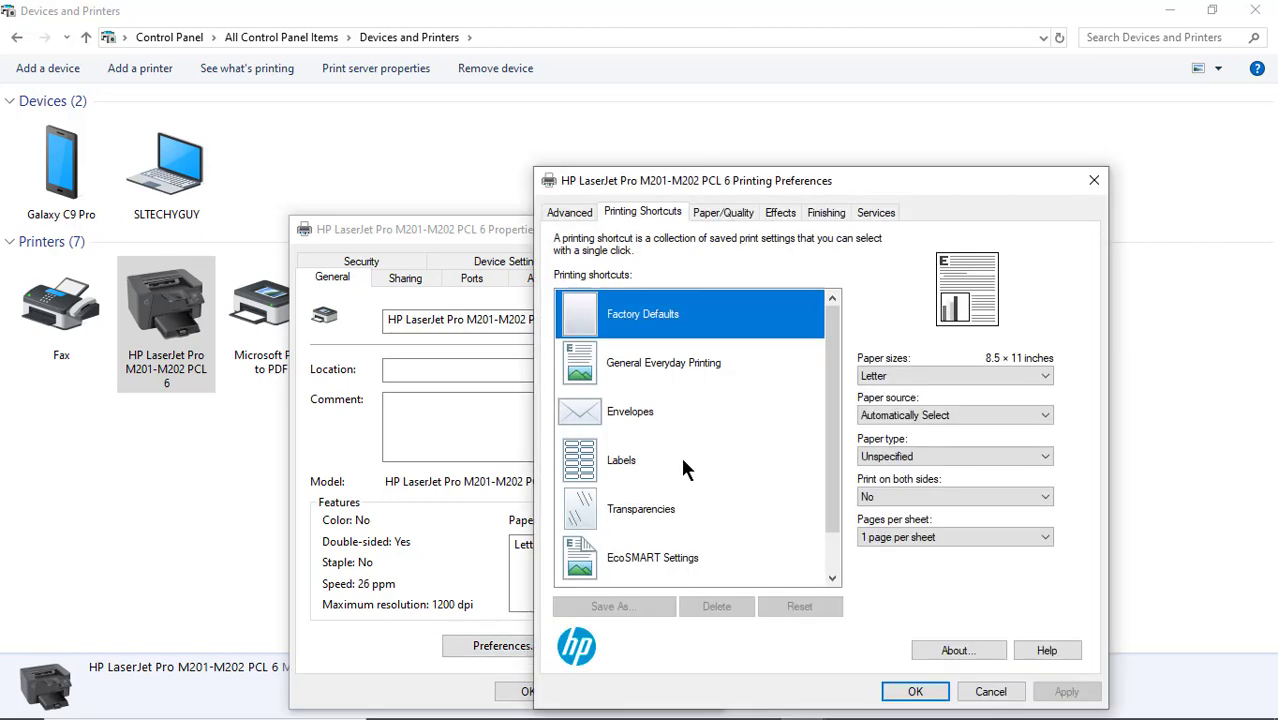
- Turn on Print on both sides under the HP LaserJet's Finishing options and save it
click(826, 214)
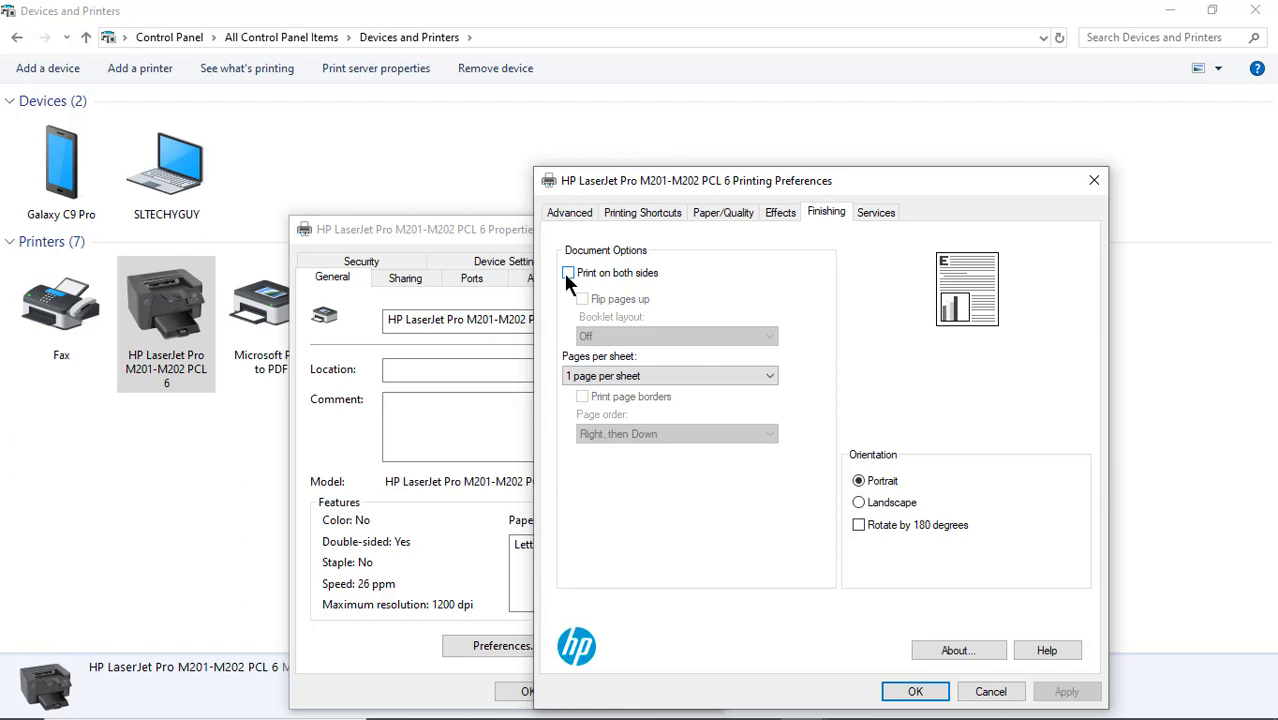
click(567, 278)
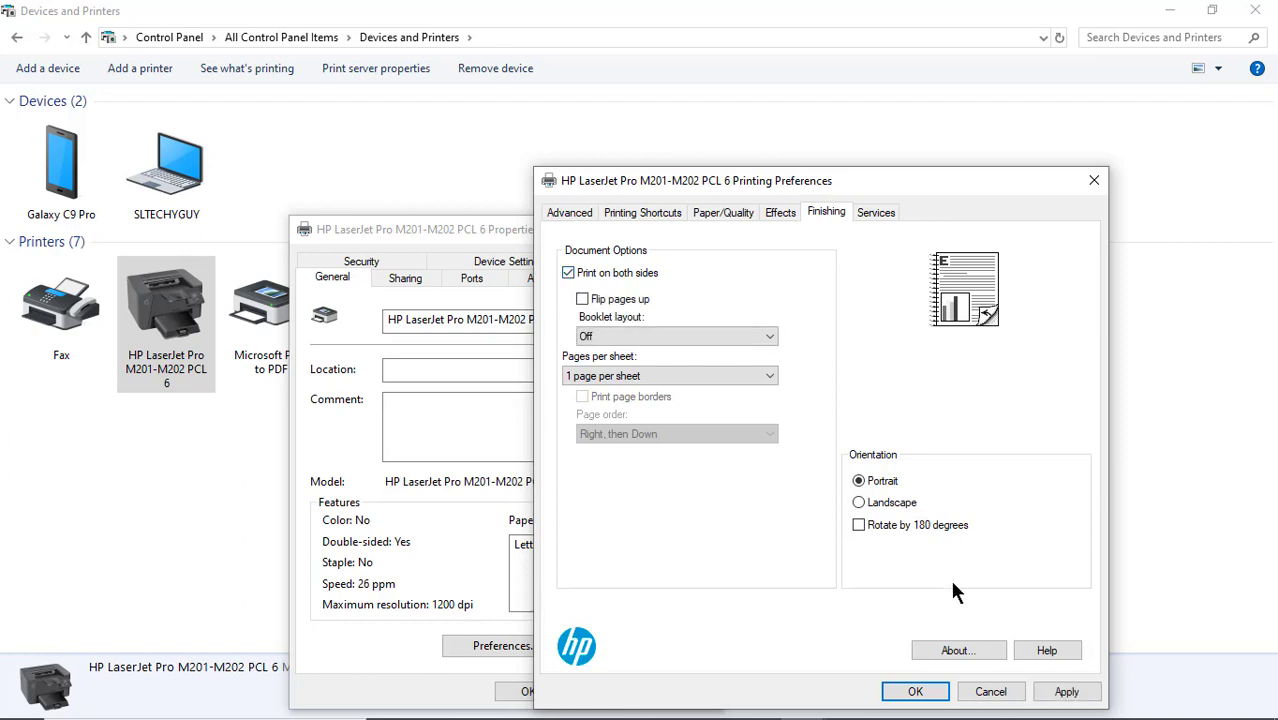
click(1066, 693)
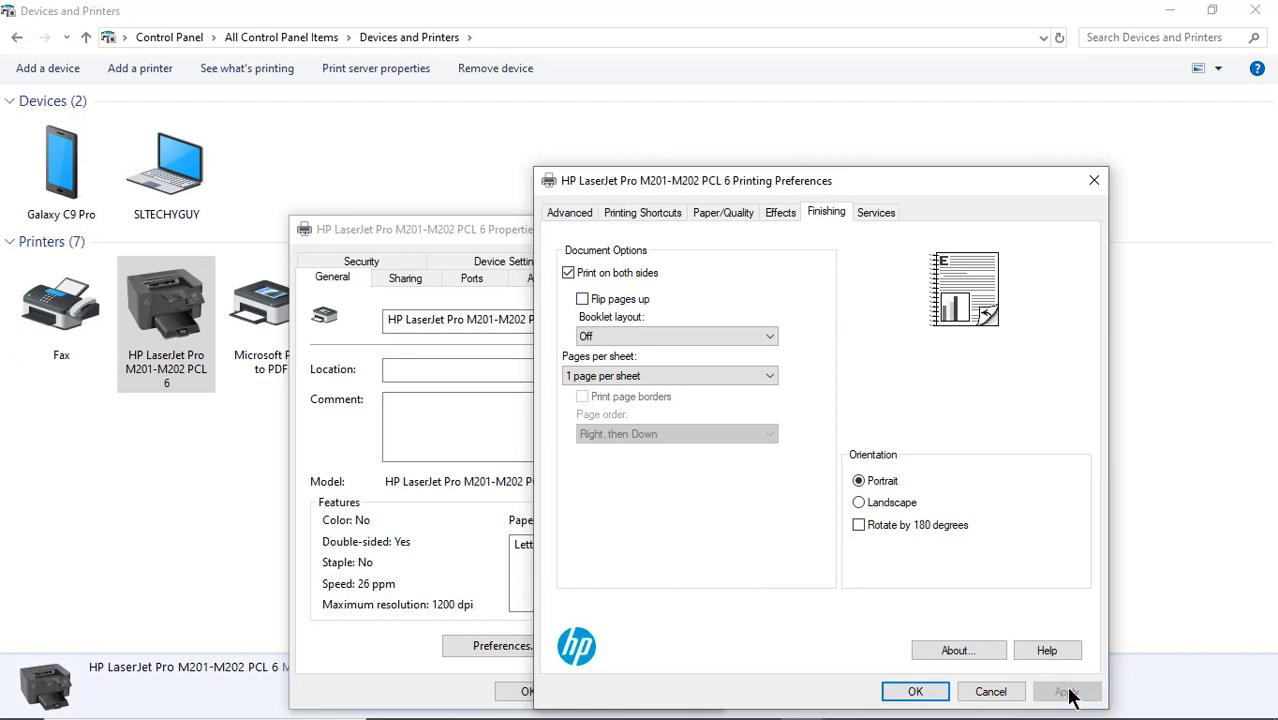
click(916, 691)
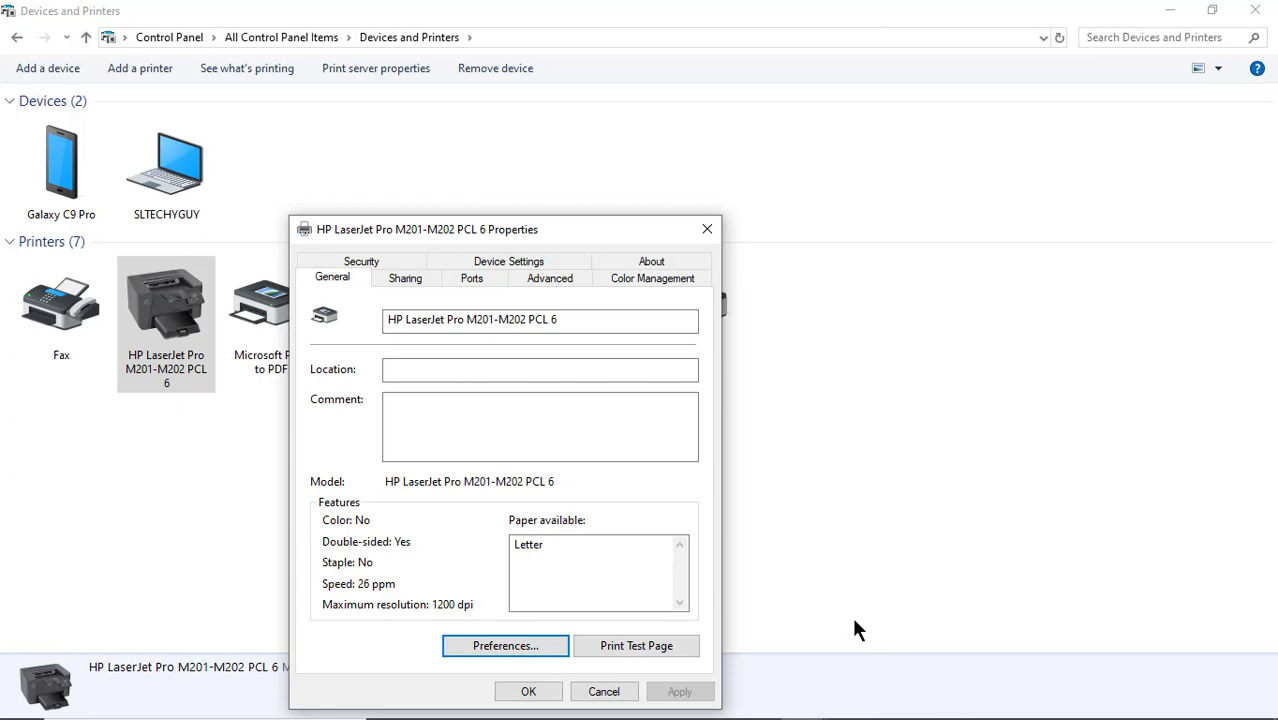
- Dismiss the HP LaserJet Properties dialog with OK to return to Word's Print page
click(528, 692)
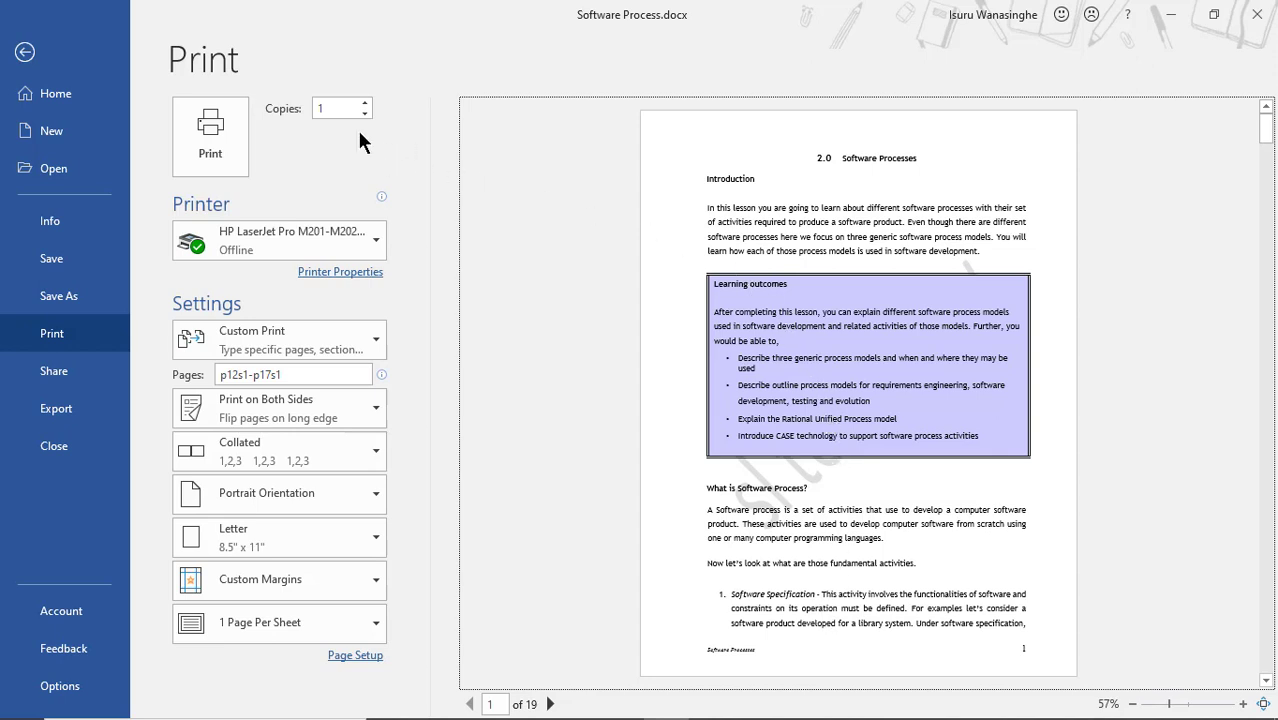
- Set the number of copies to 5 and review the Collated choices
double_click(329, 108)
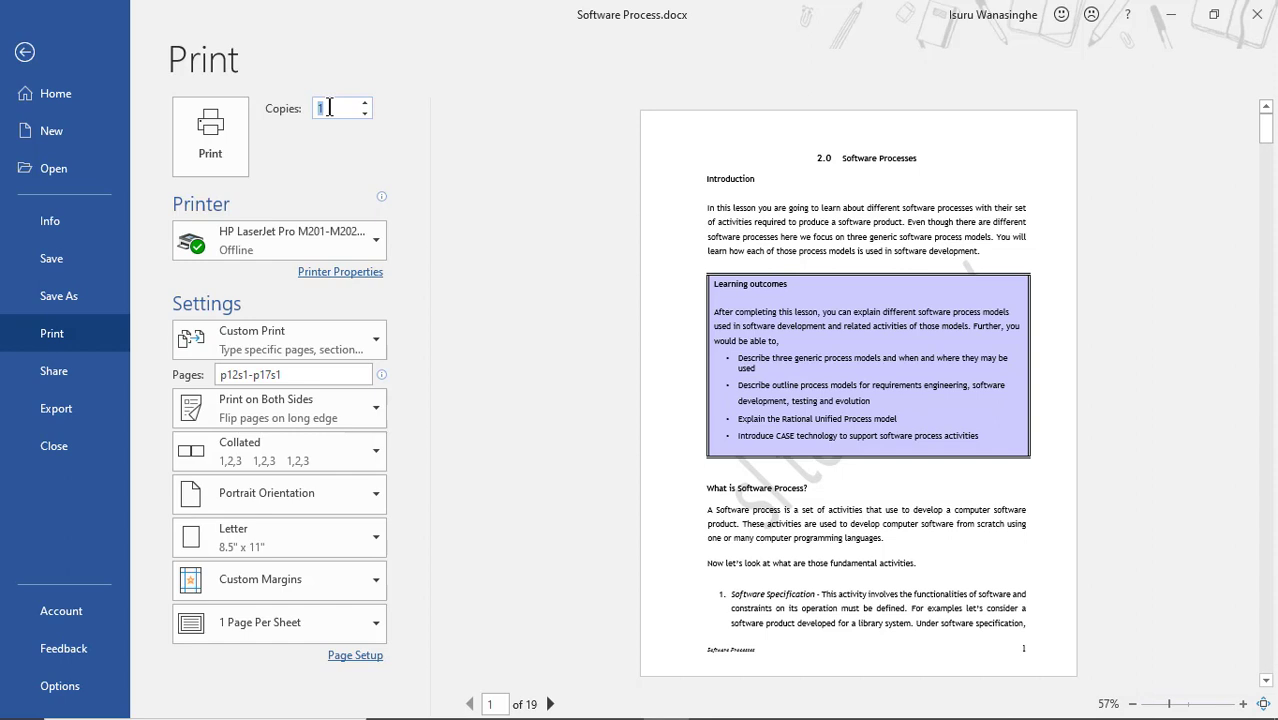
text(5)
click(366, 451)
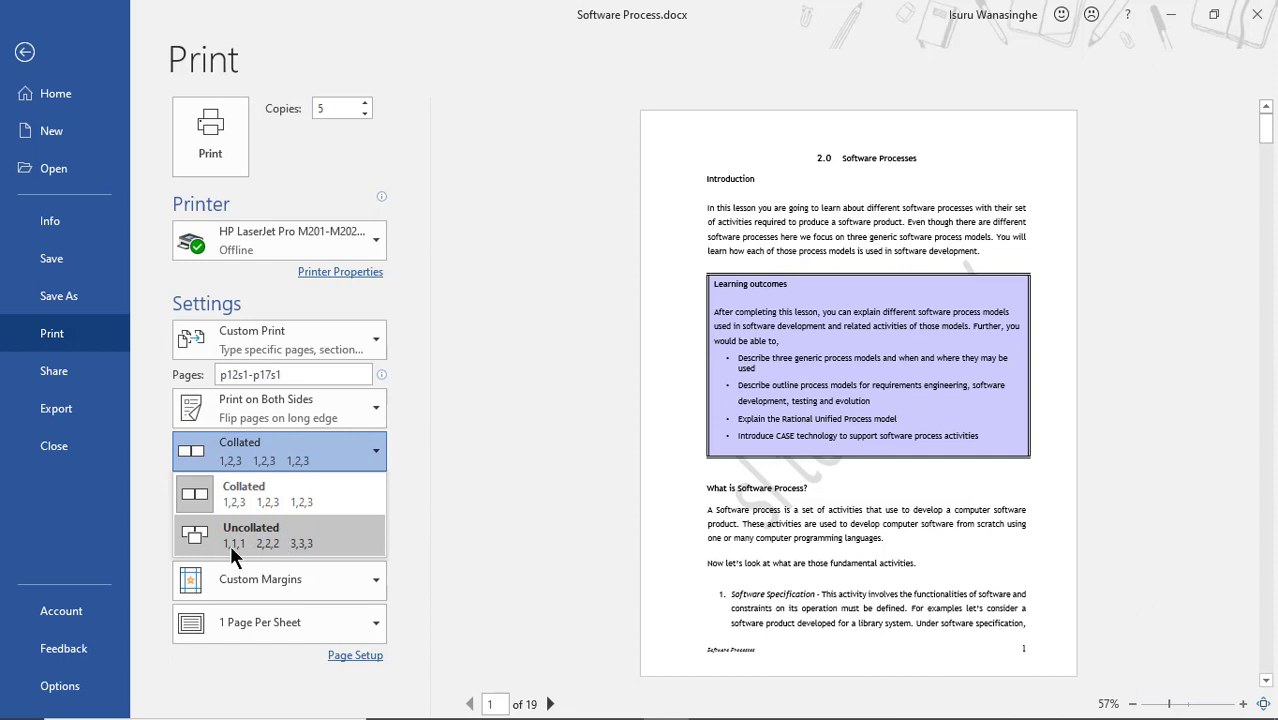
click(394, 500)
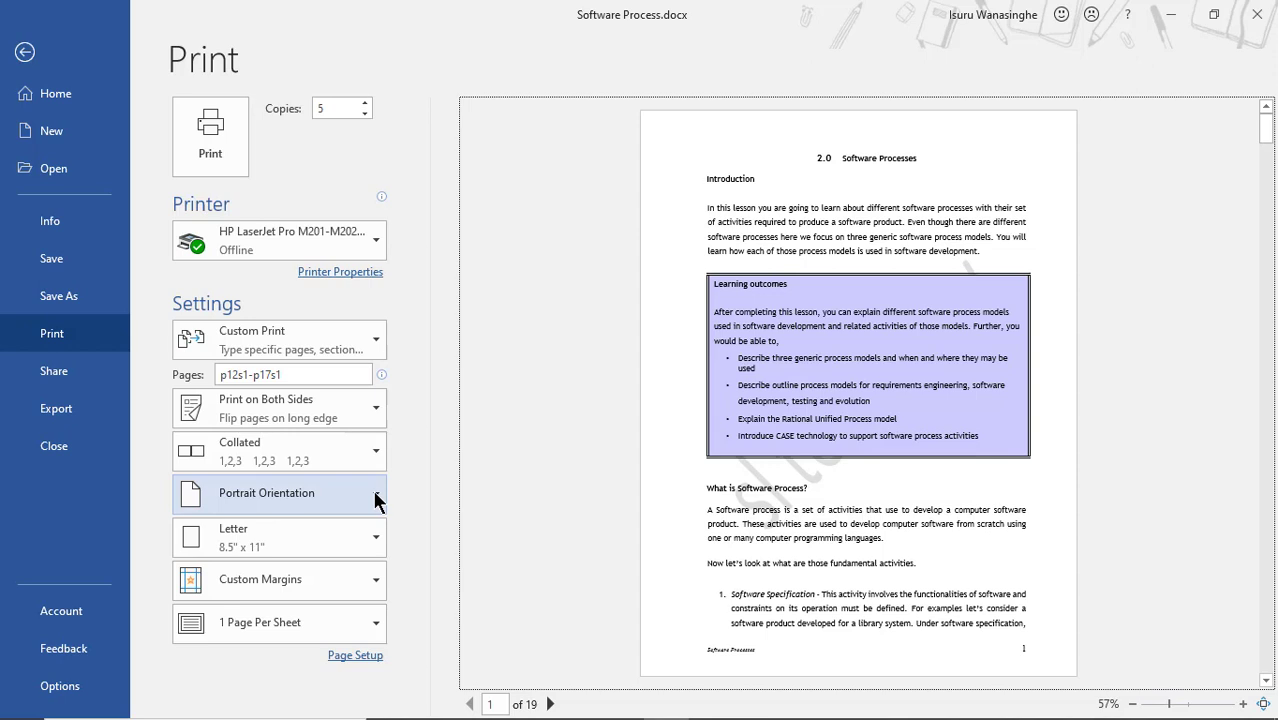
click(375, 493)
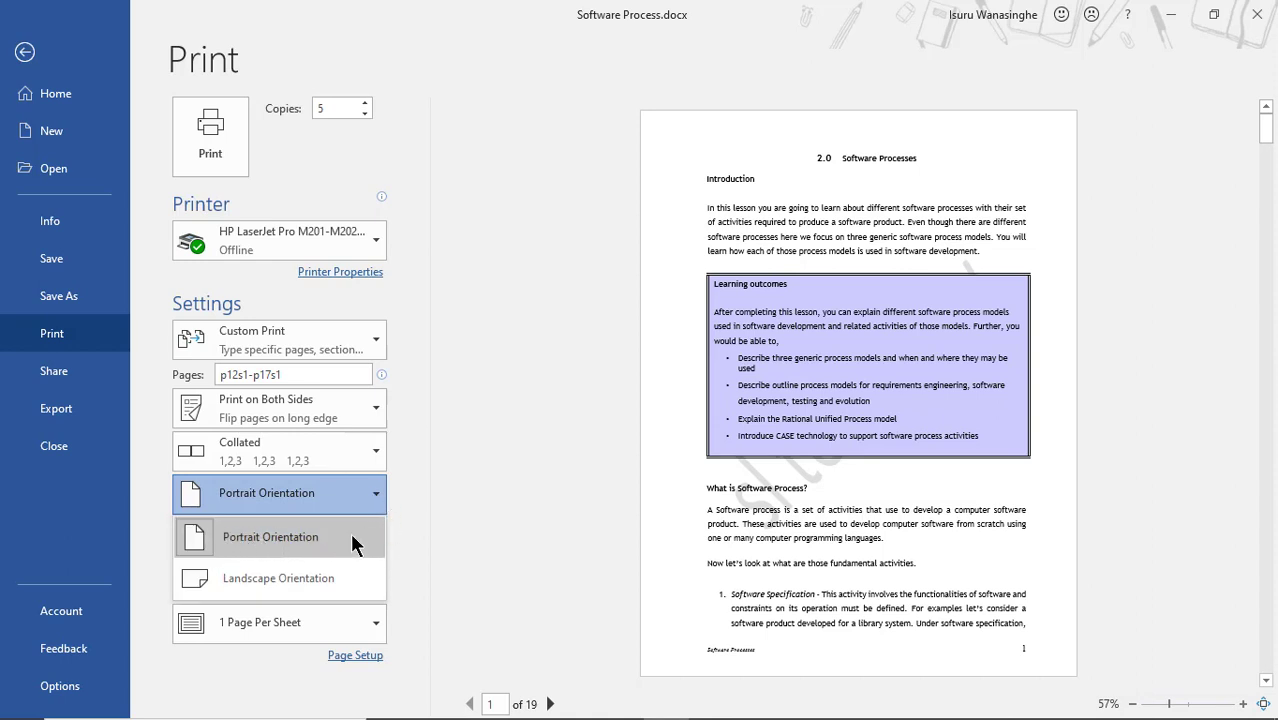
click(287, 577)
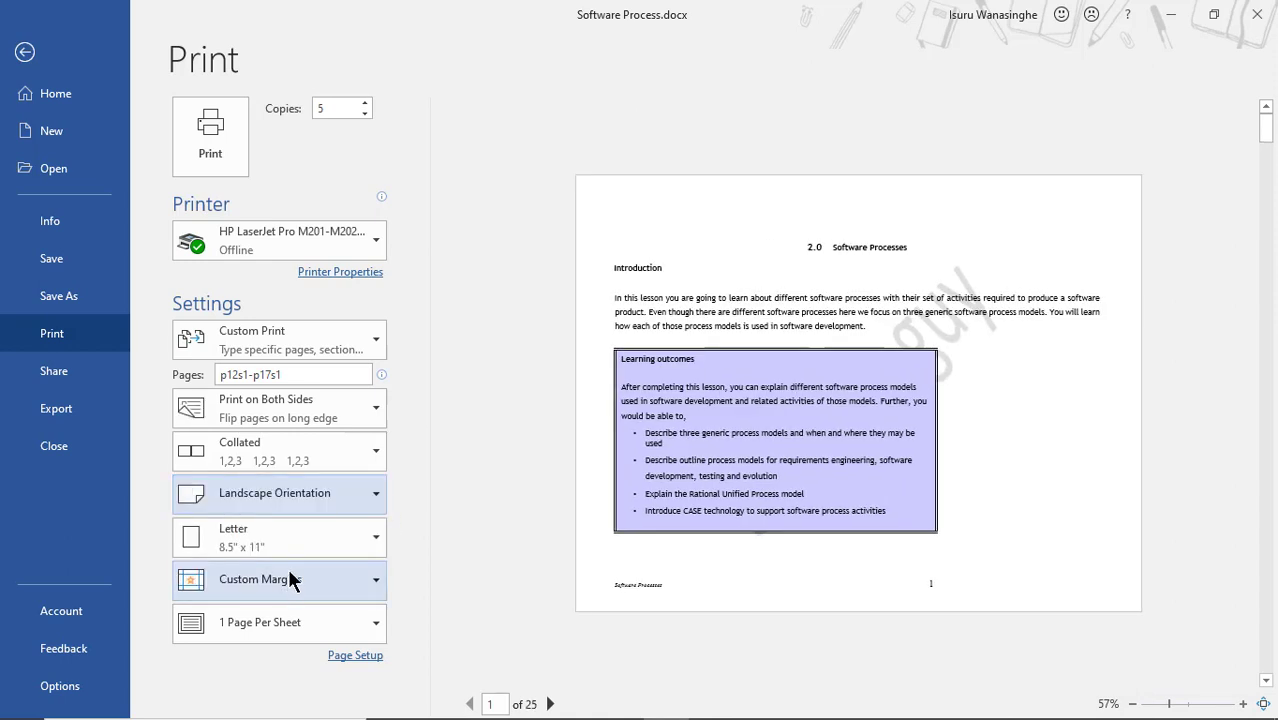
click(350, 500)
click(296, 537)
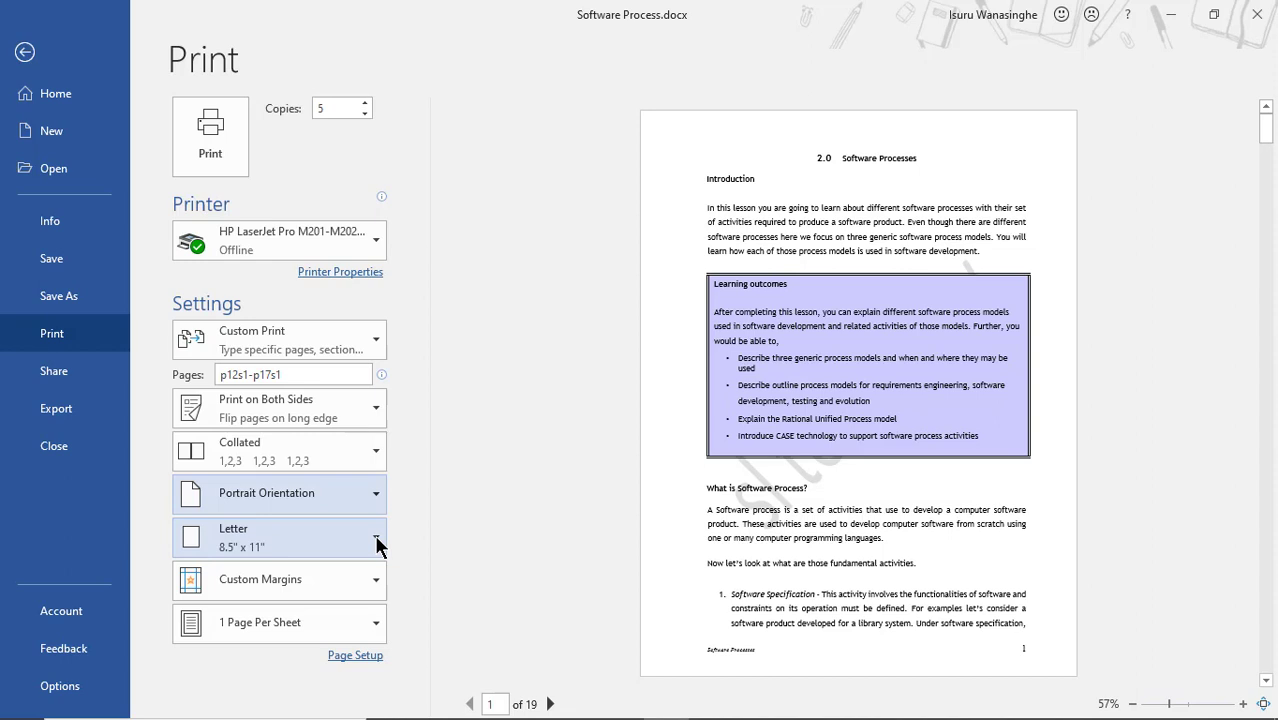
scroll(385, 540, down, 7)
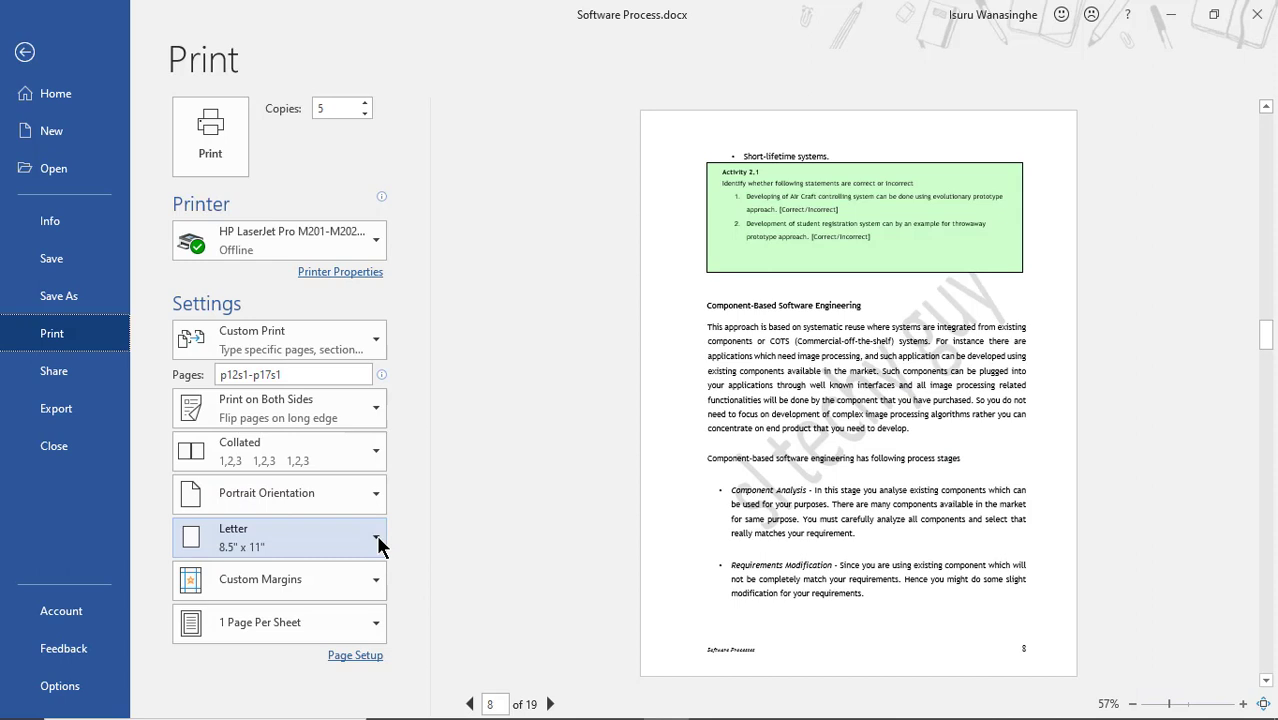
click(377, 541)
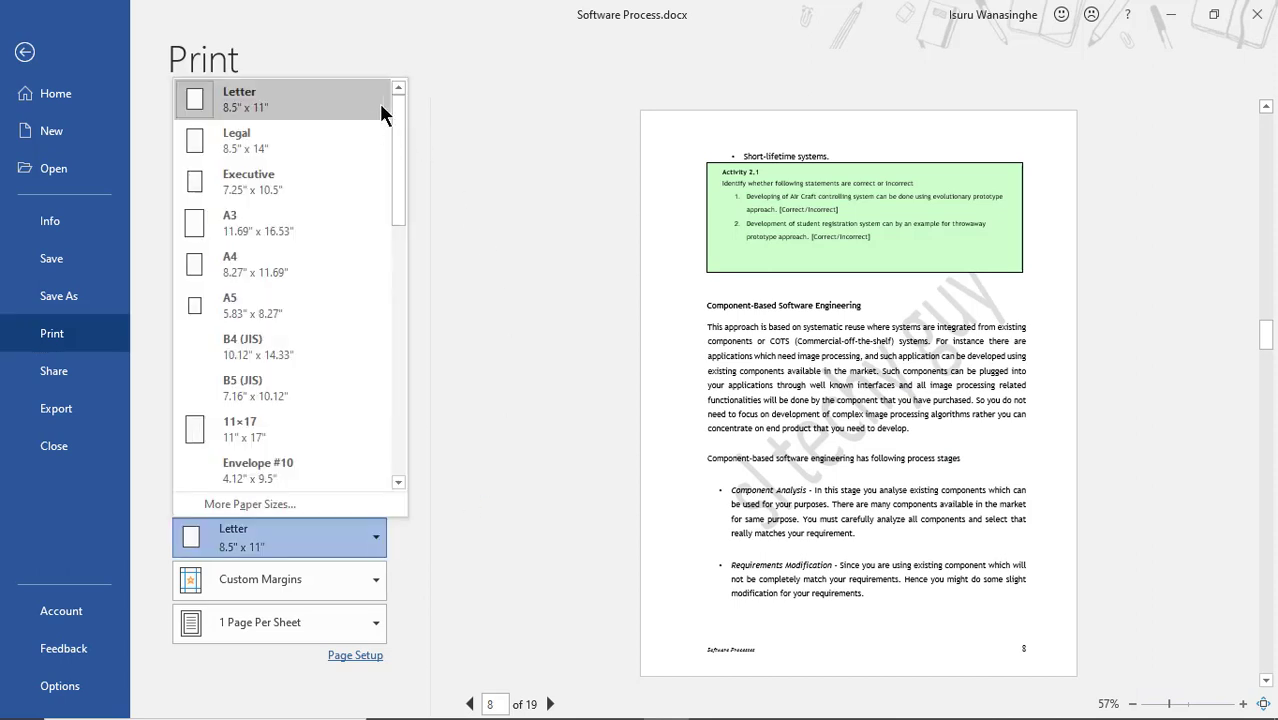
mouse_move(395, 103)
mouse_down()
mouse_move(399, 117)
mouse_move(397, 99)
mouse_up()
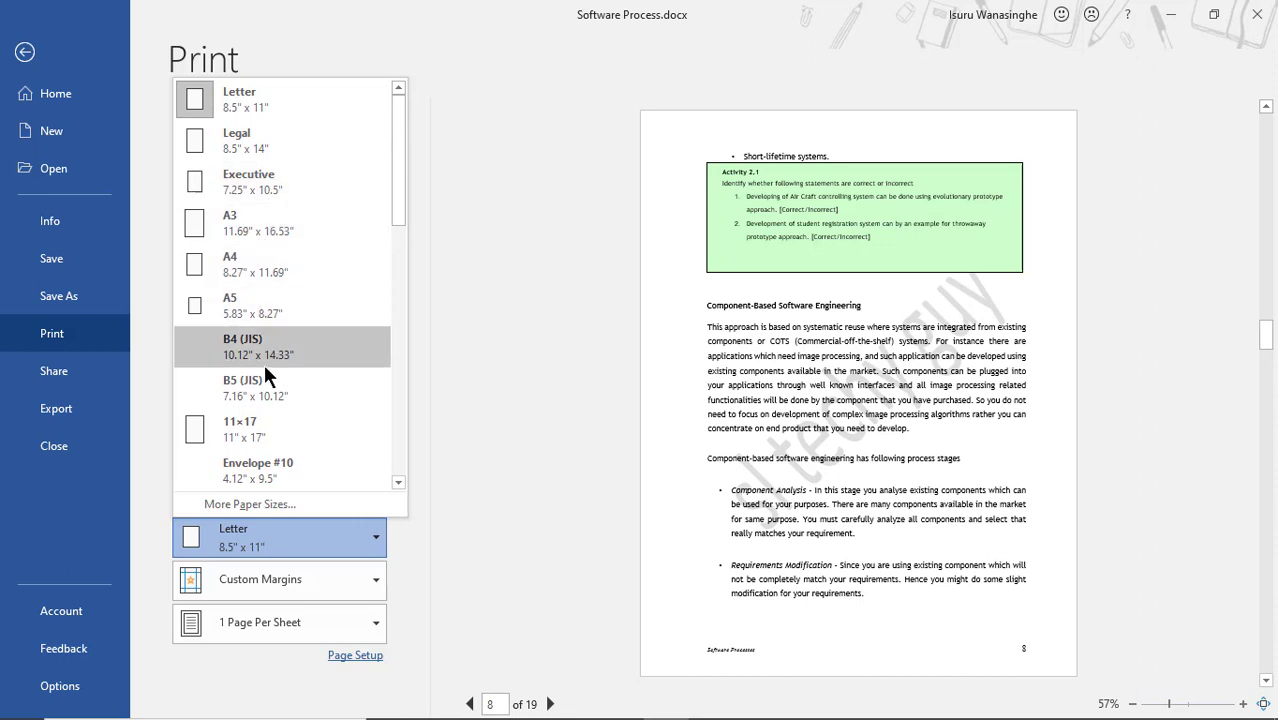
click(424, 509)
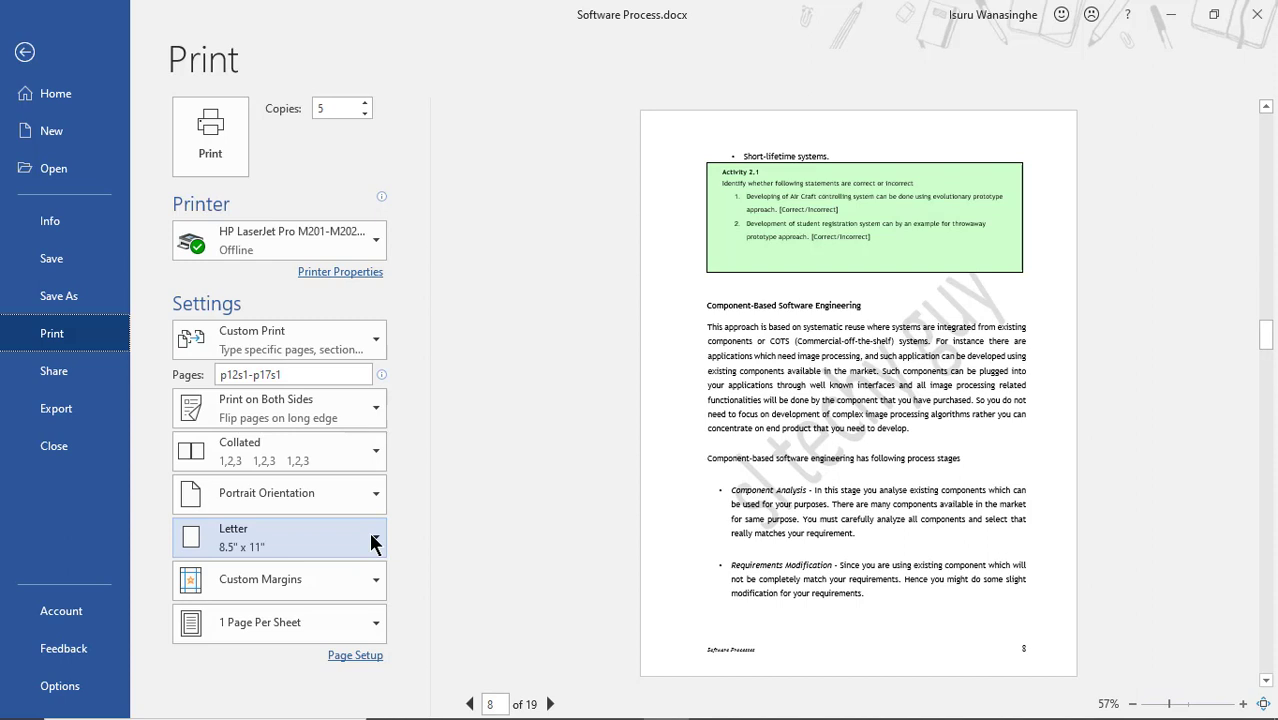
click(370, 585)
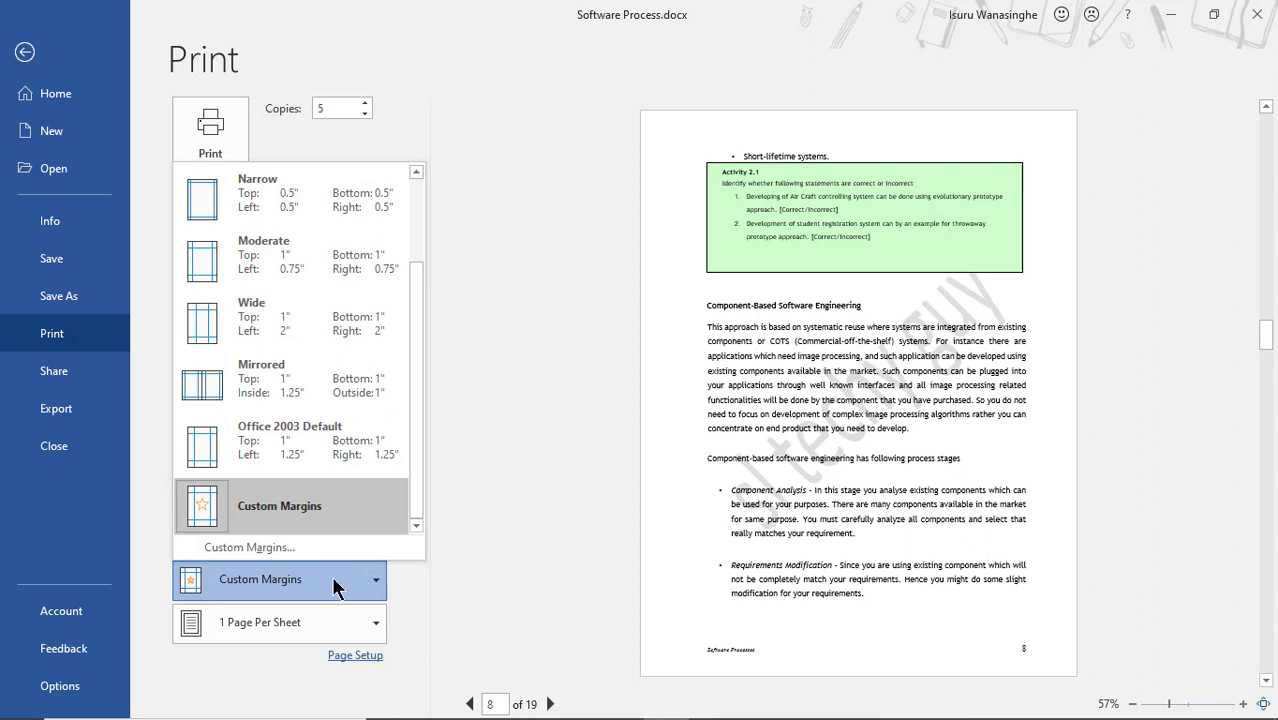
scroll(371, 443, up, 2)
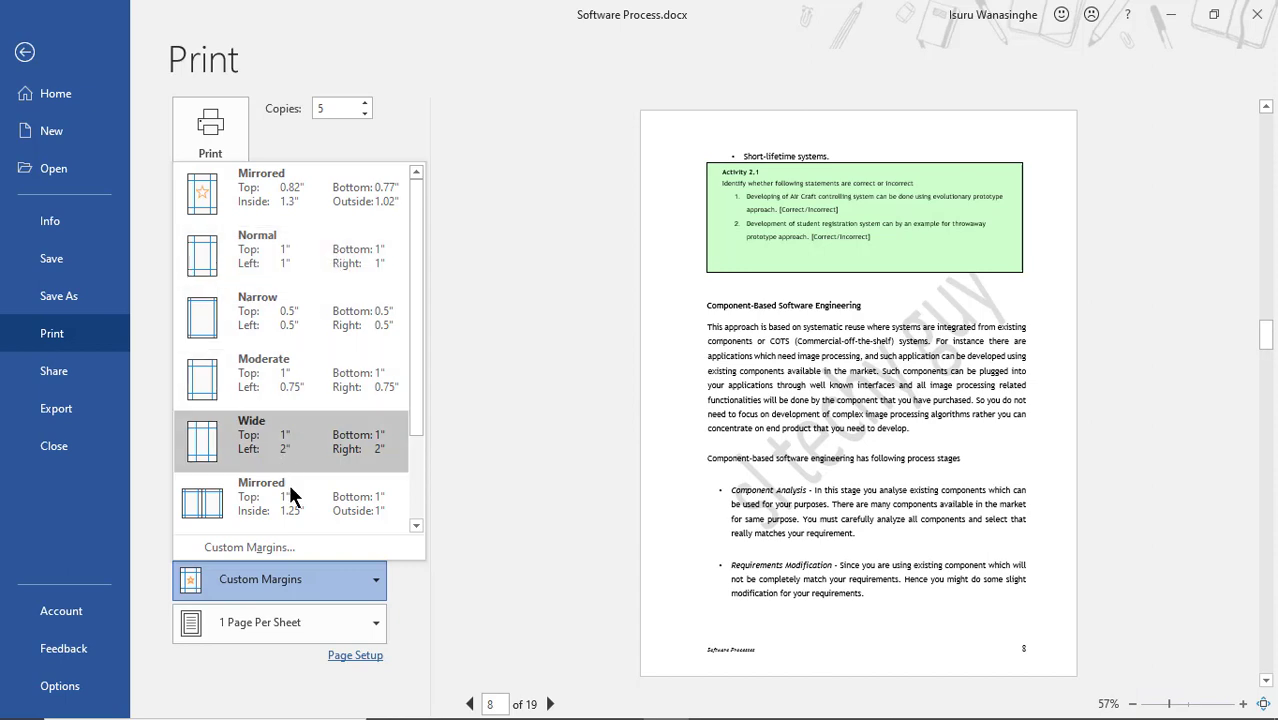
click(313, 547)
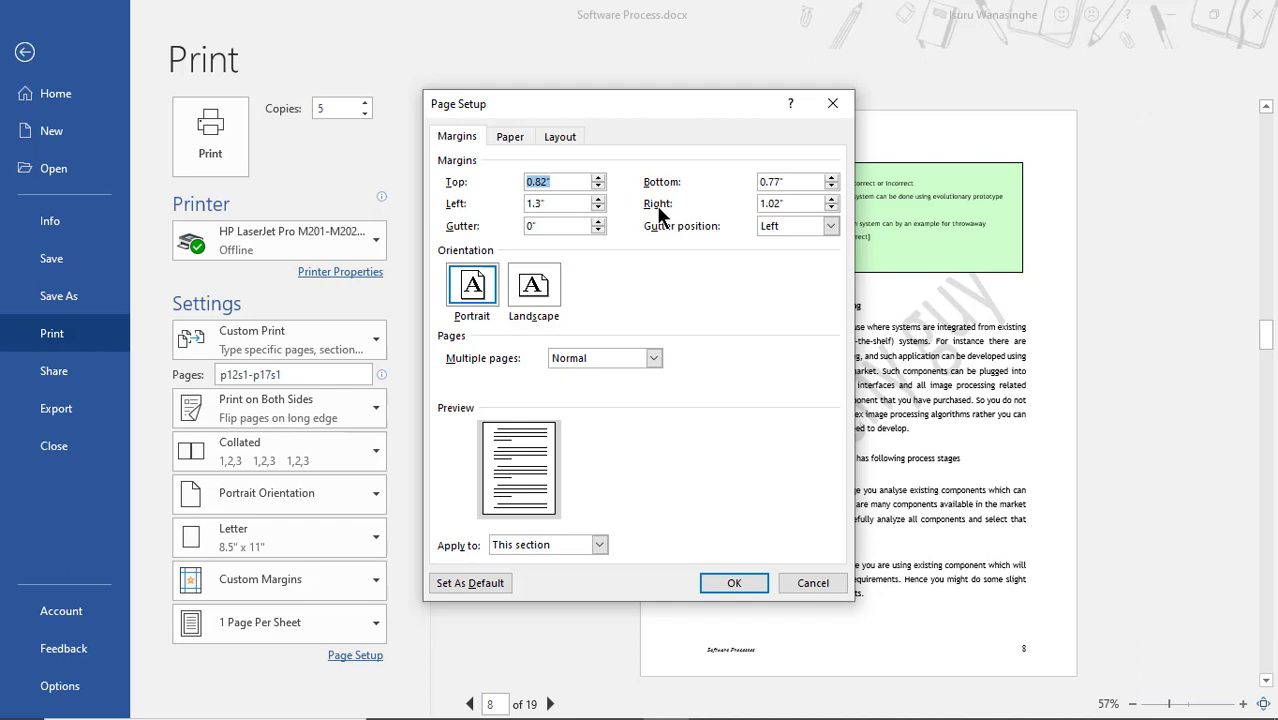
click(829, 108)
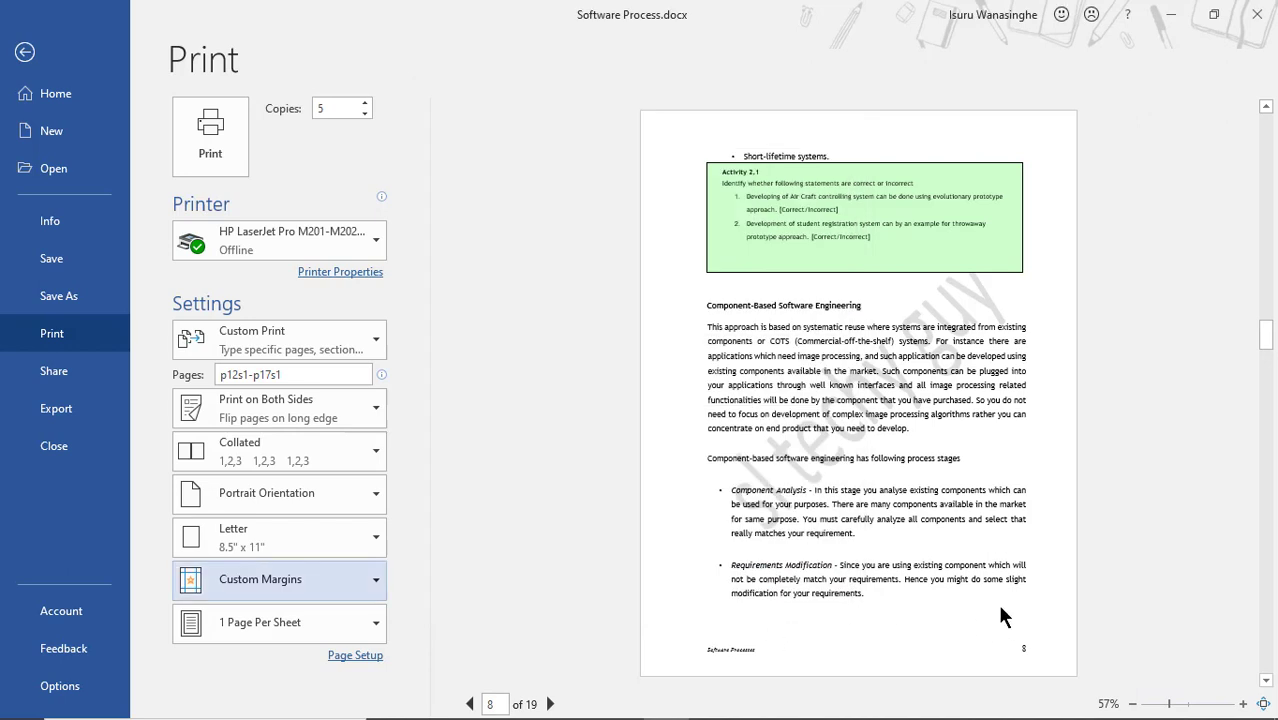
click(370, 580)
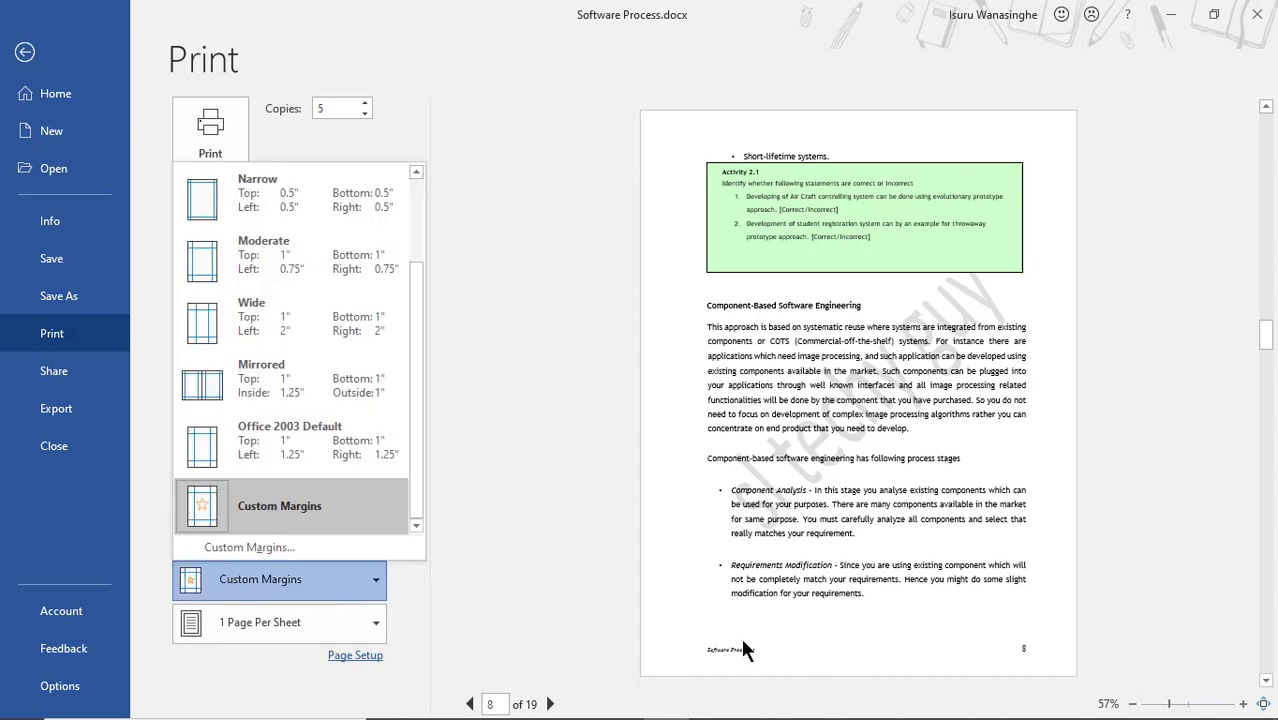
click(283, 540)
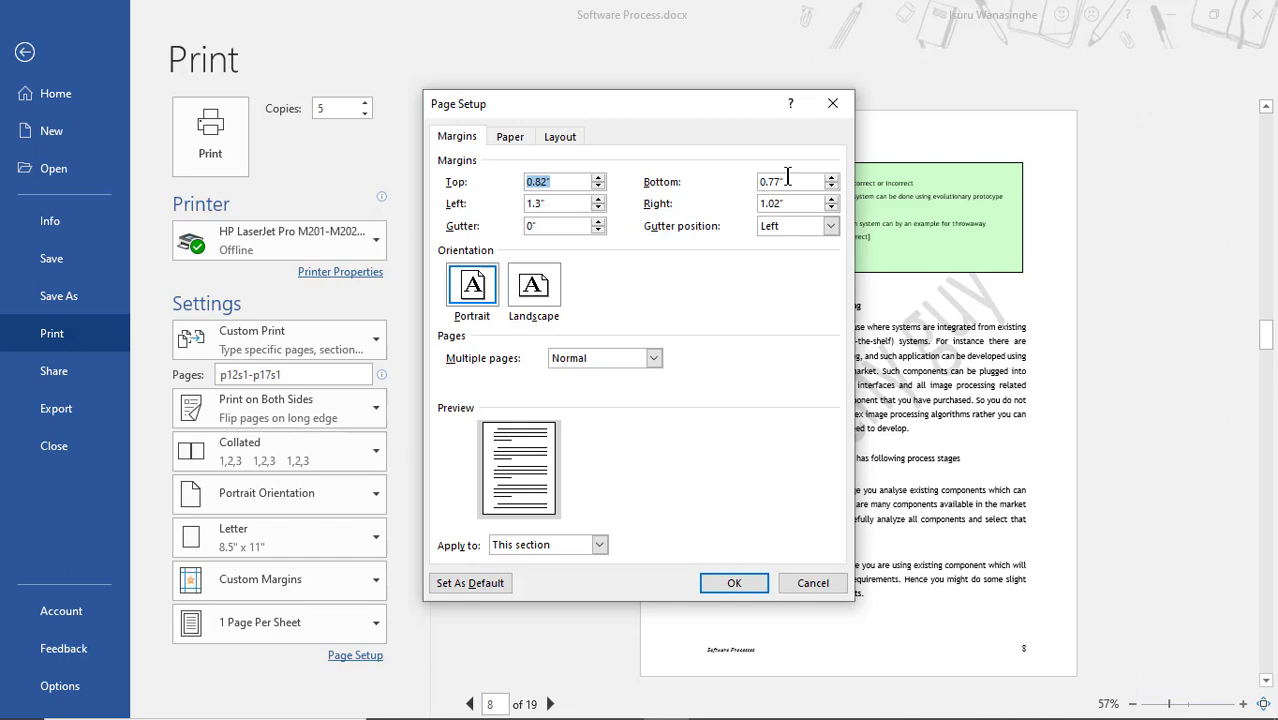
click(835, 106)
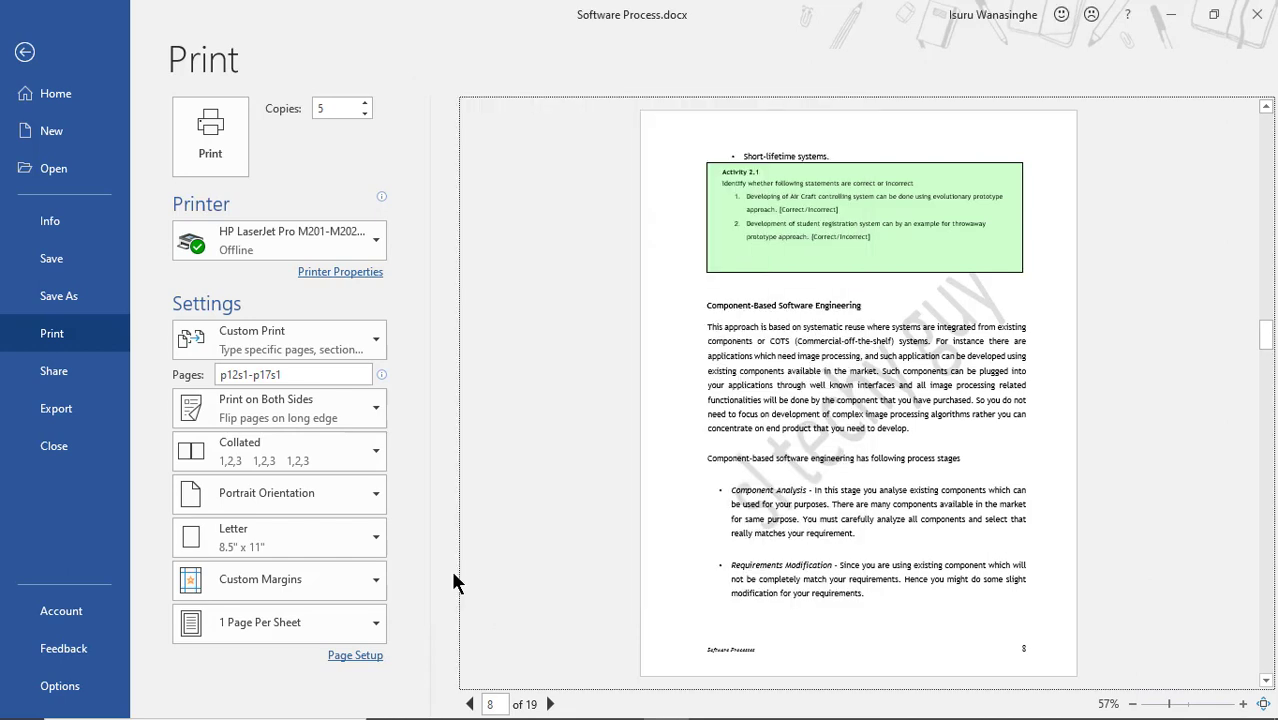
click(376, 628)
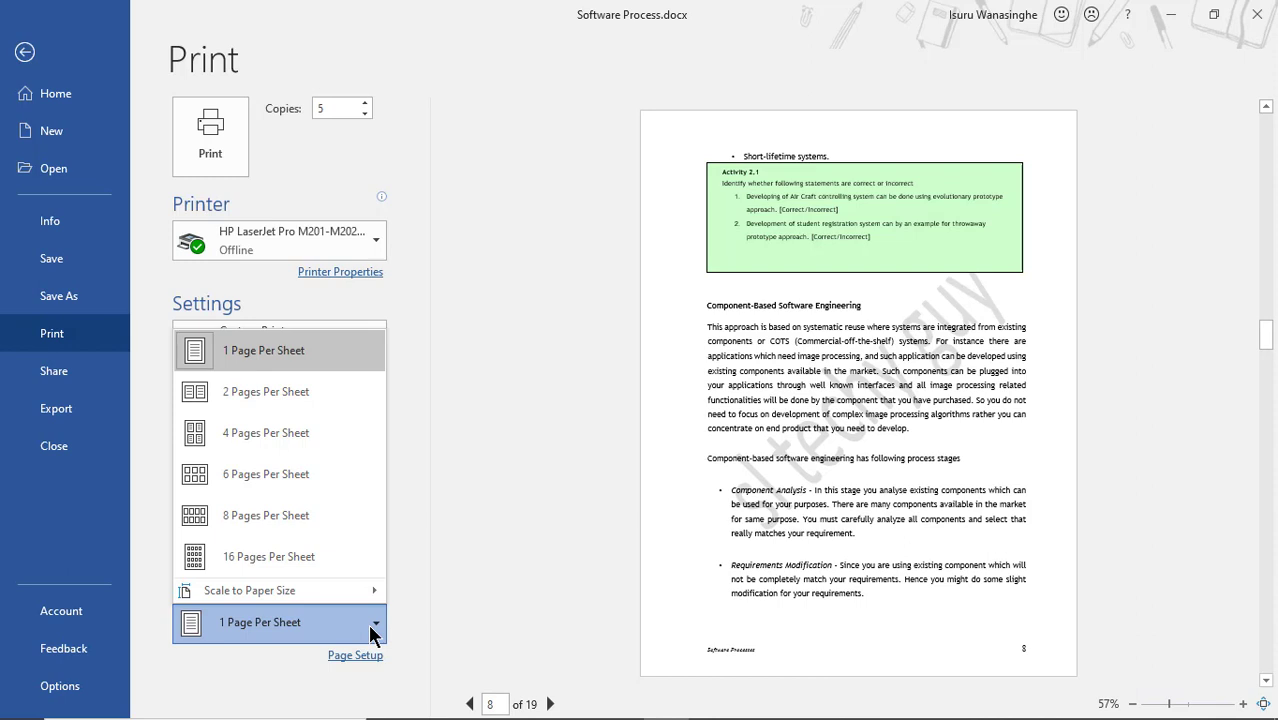
click(516, 540)
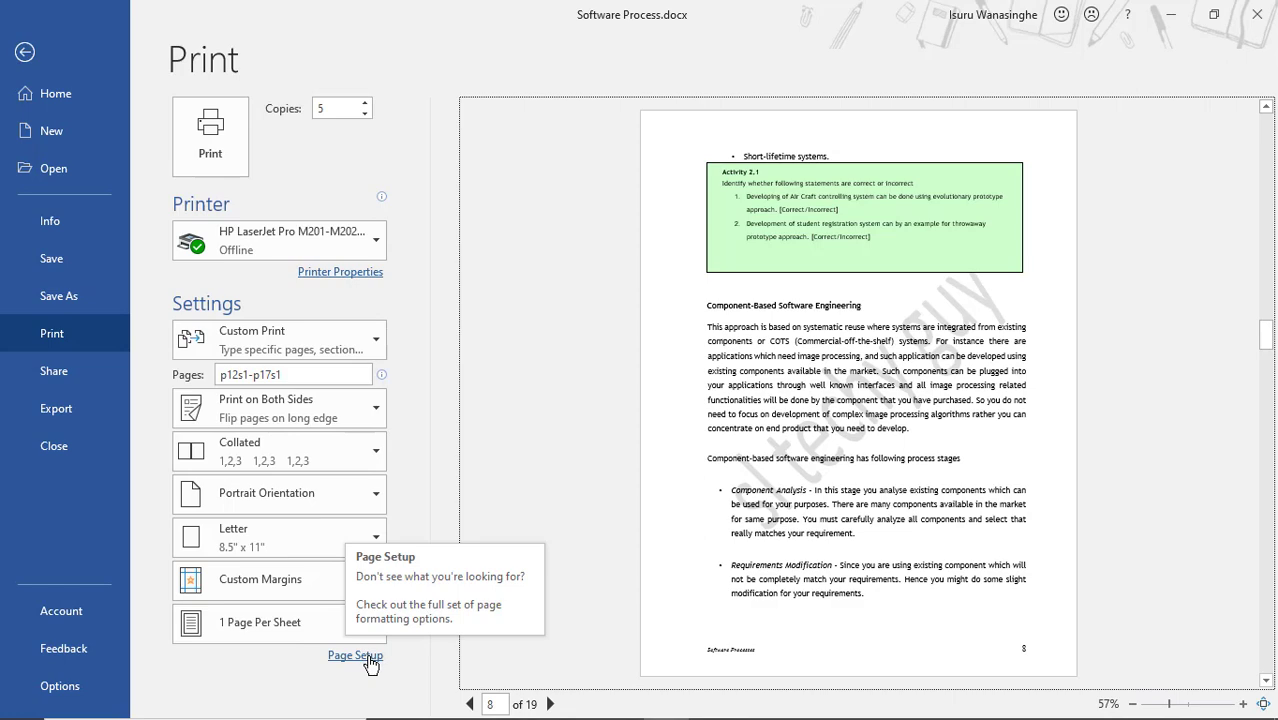
- Open the Page Setup dialog and look through its Paper and Layout tabs
click(360, 657)
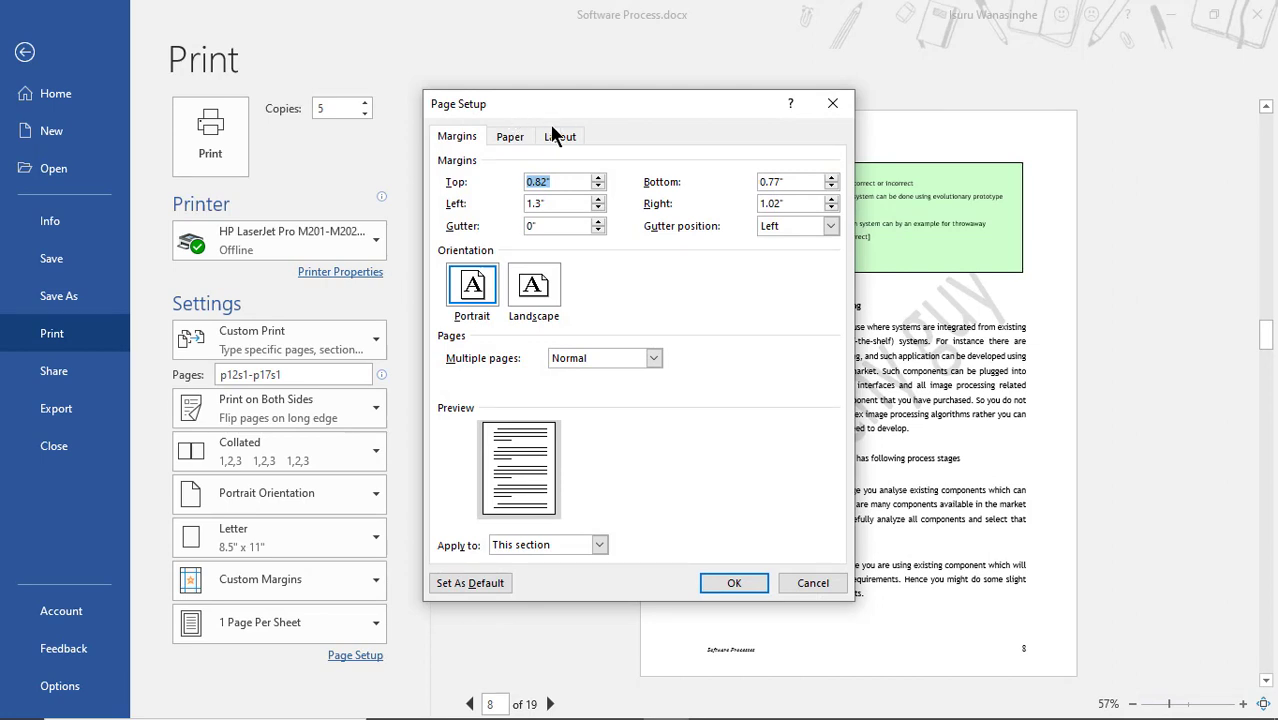
click(508, 139)
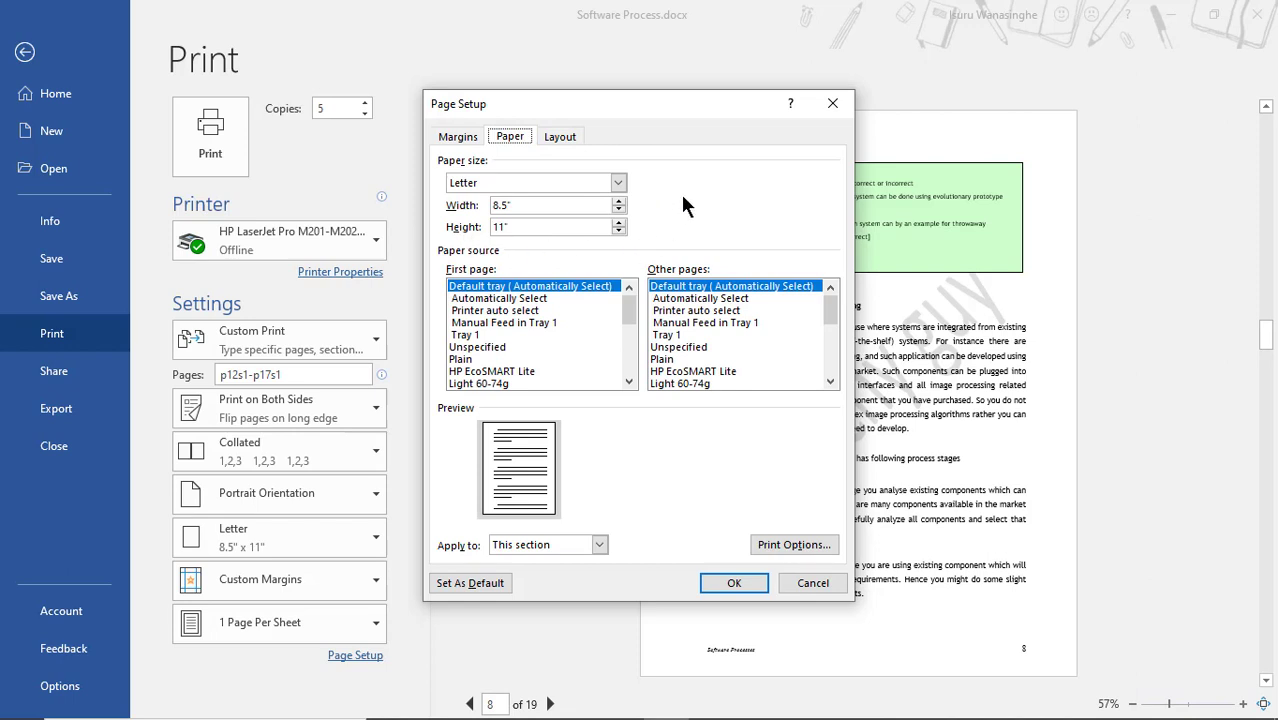
click(558, 138)
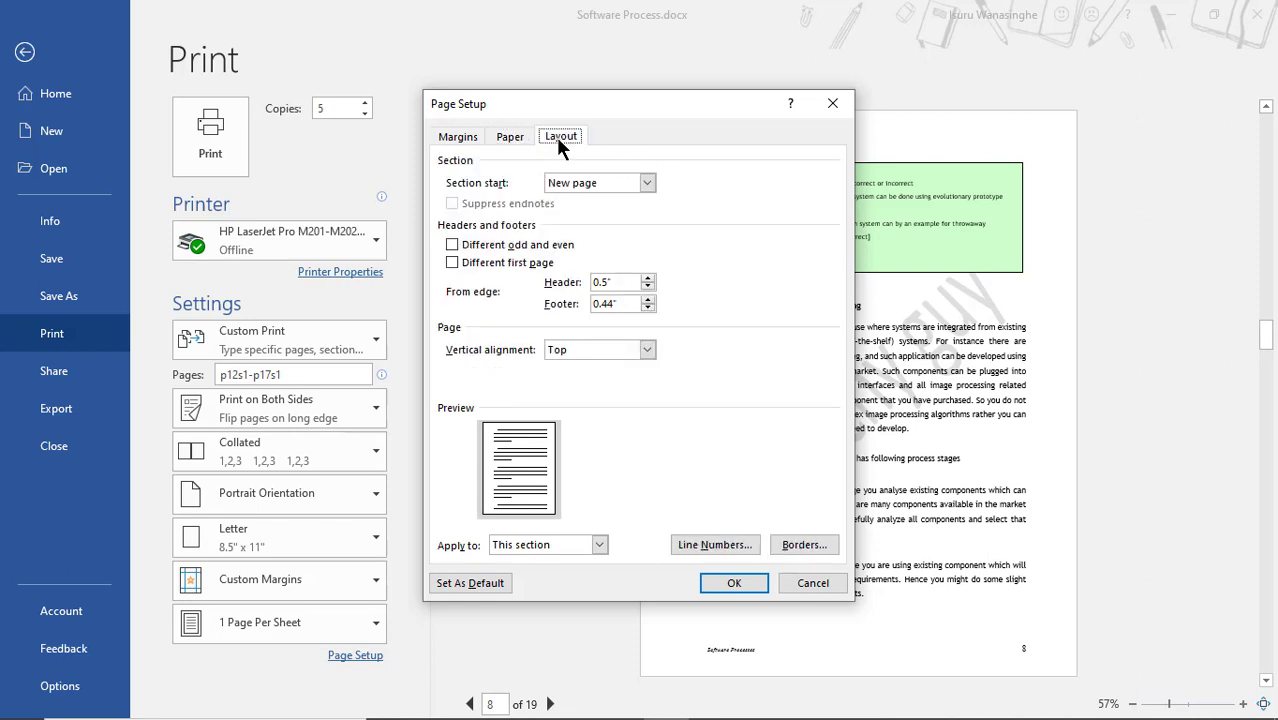